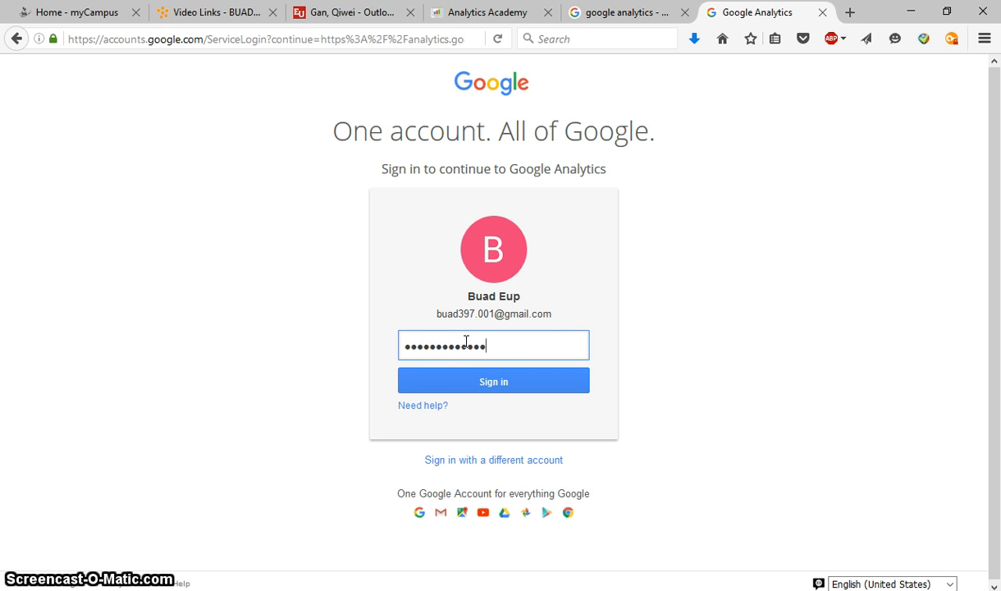
- Submit the Google account sign-in and start signing up for Google Analytics
left_click(472, 374)
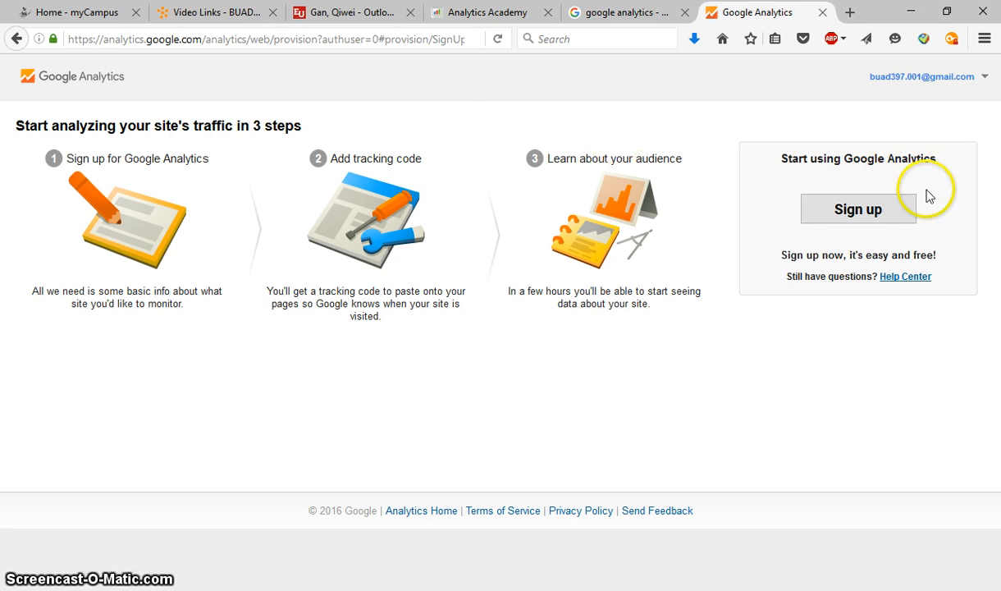
left_click(857, 214)
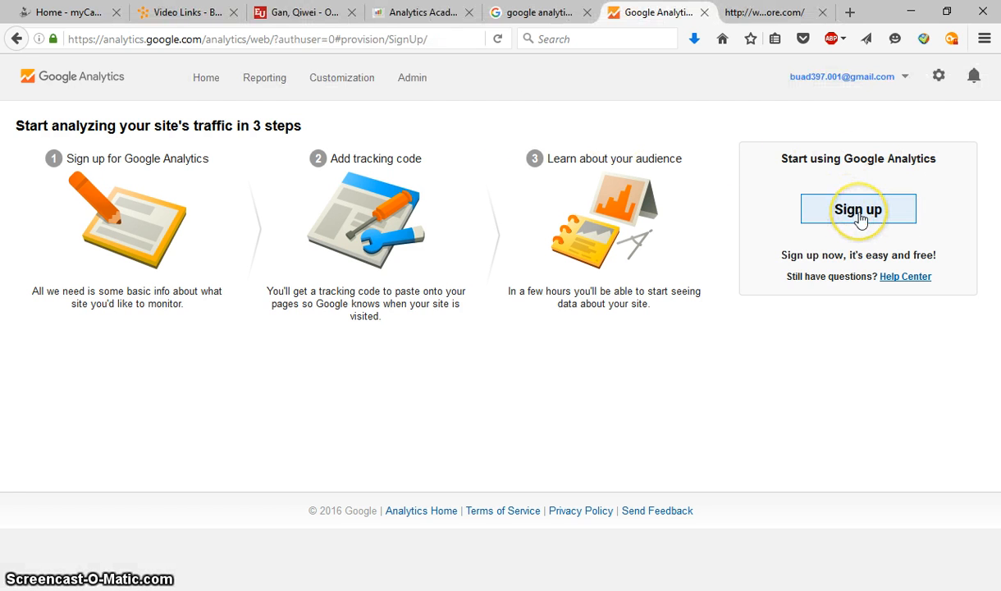
left_click(859, 215)
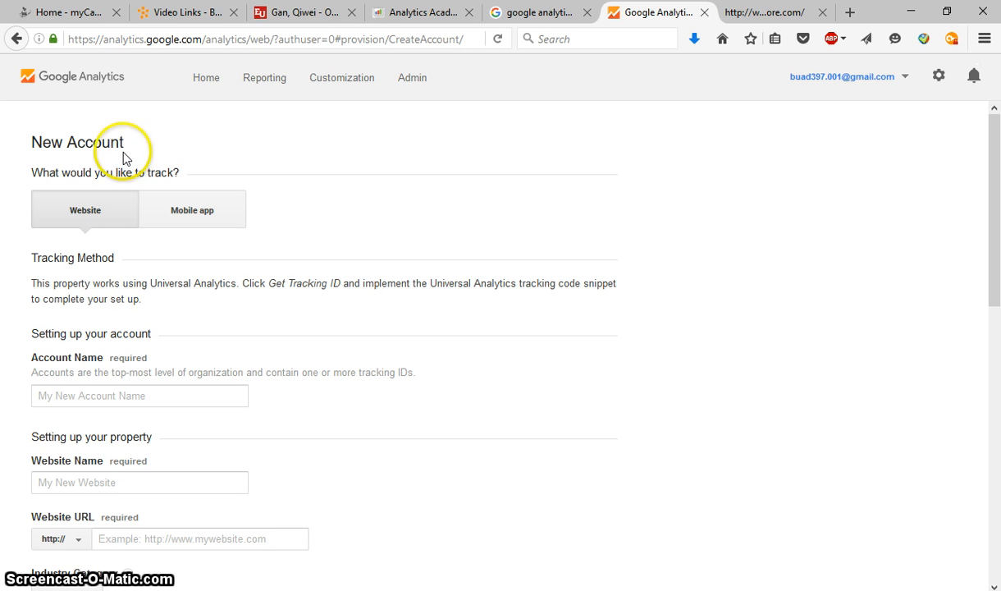
- Choose Website as what the new Analytics account tracks
scroll(141, 152, "down", 1)
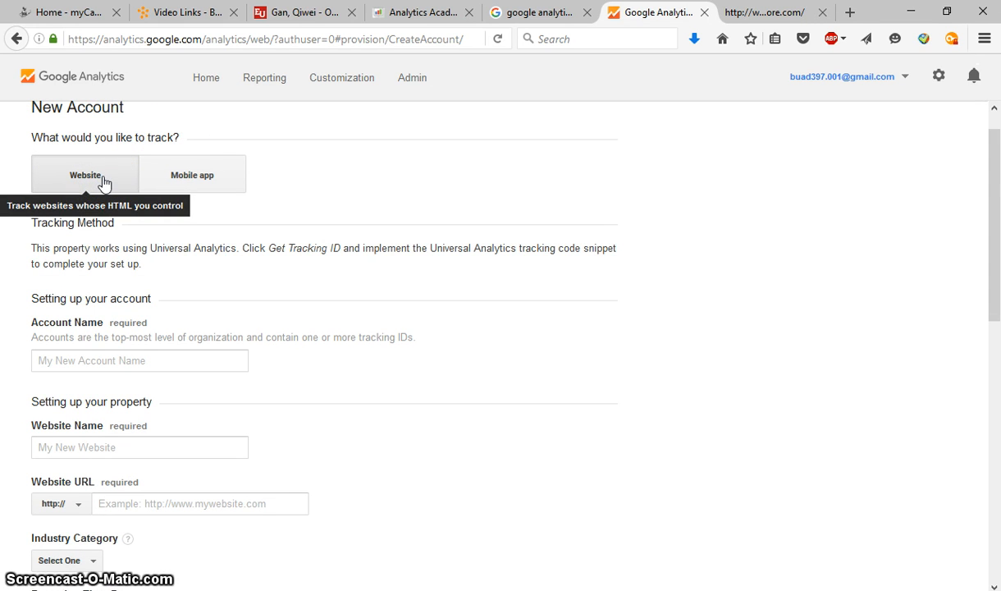
left_click(190, 181)
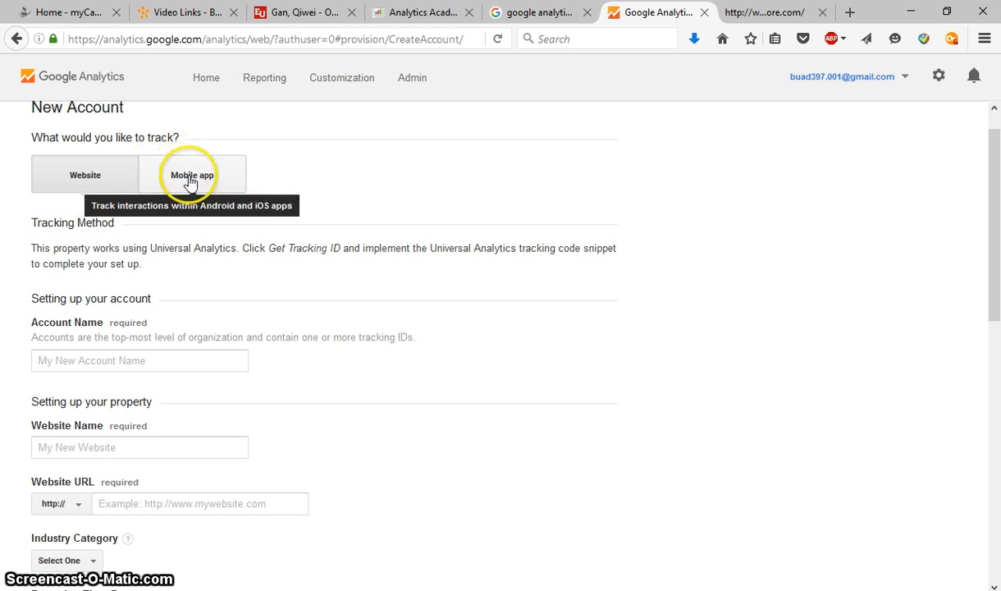
left_click(95, 180)
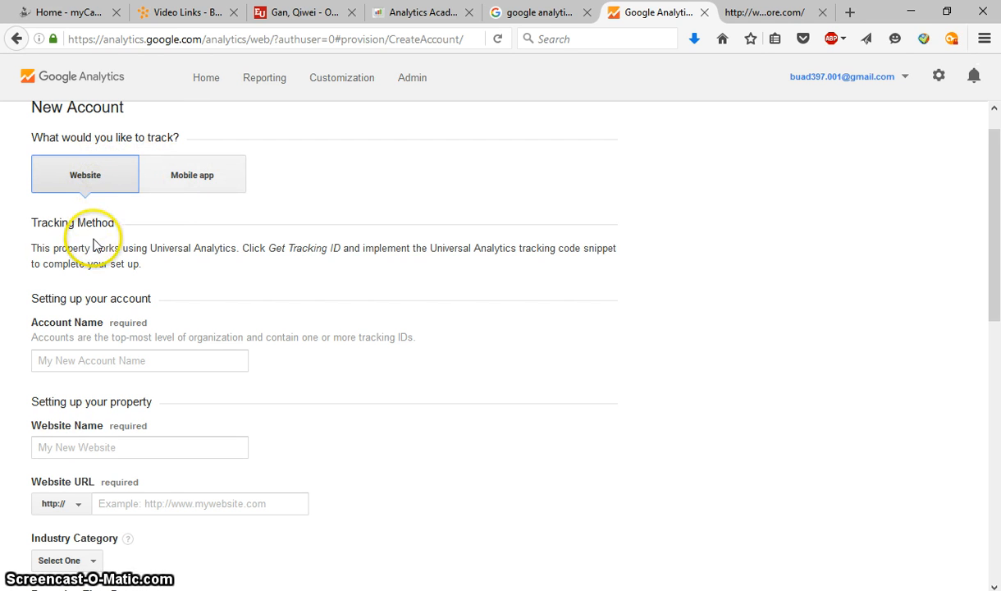
- Name the account "Practice account" and the website "My outdoor store"
scroll(93, 245, "down", 1)
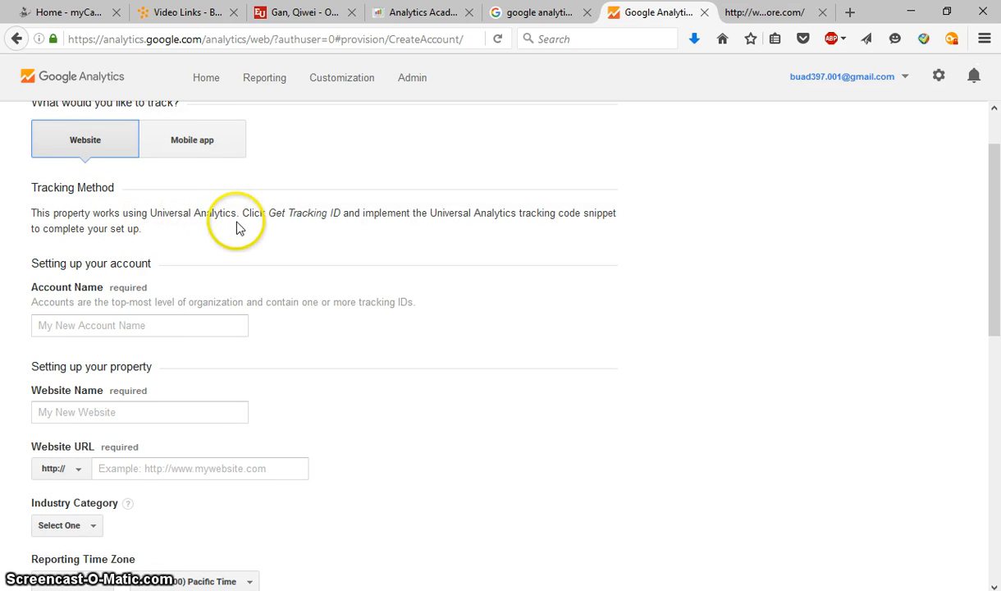
scroll(125, 218, "down", 1)
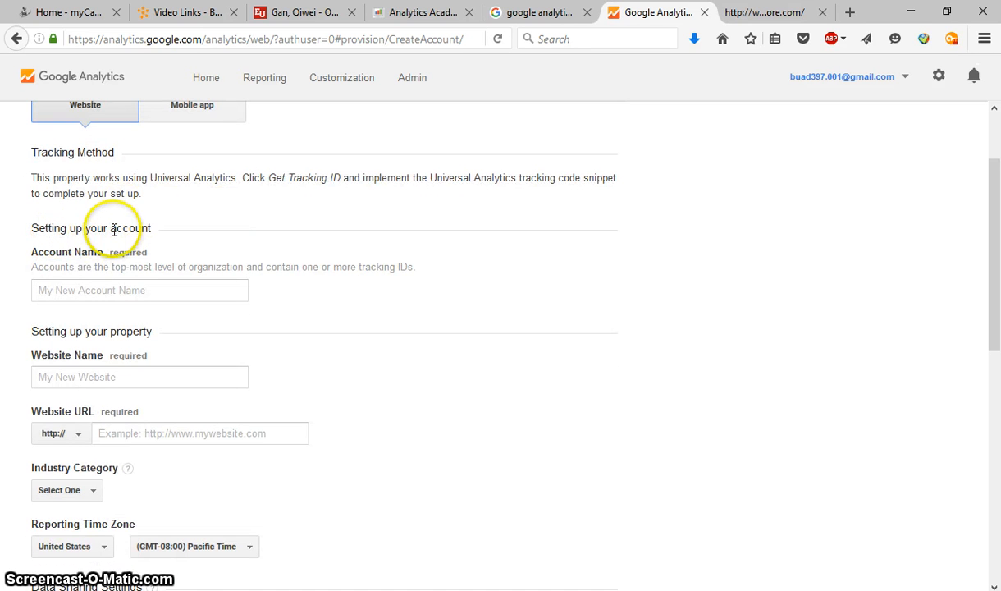
left_click(127, 290)
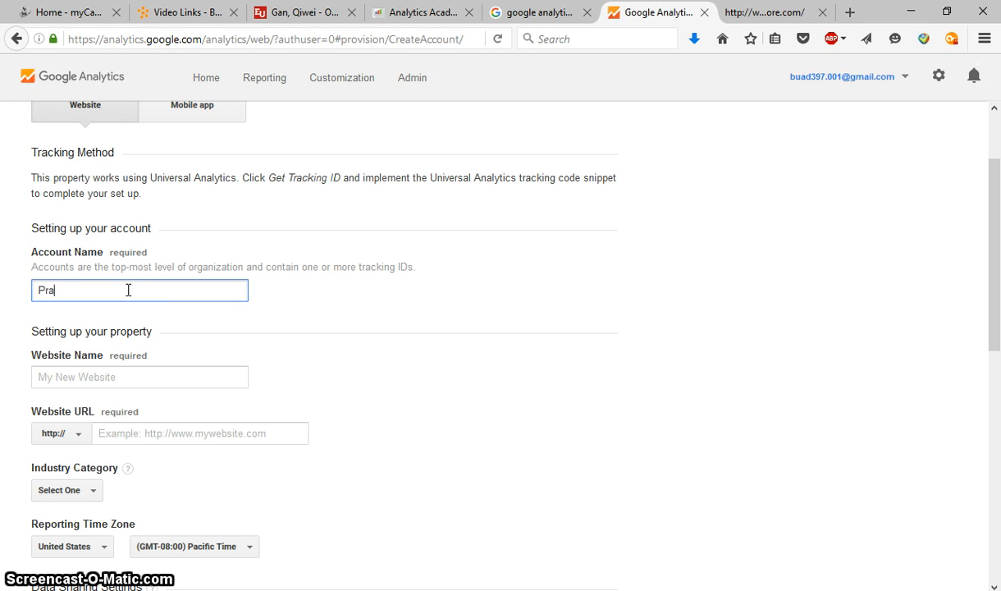
type("Practice account")
scroll(128, 290, "down", 2)
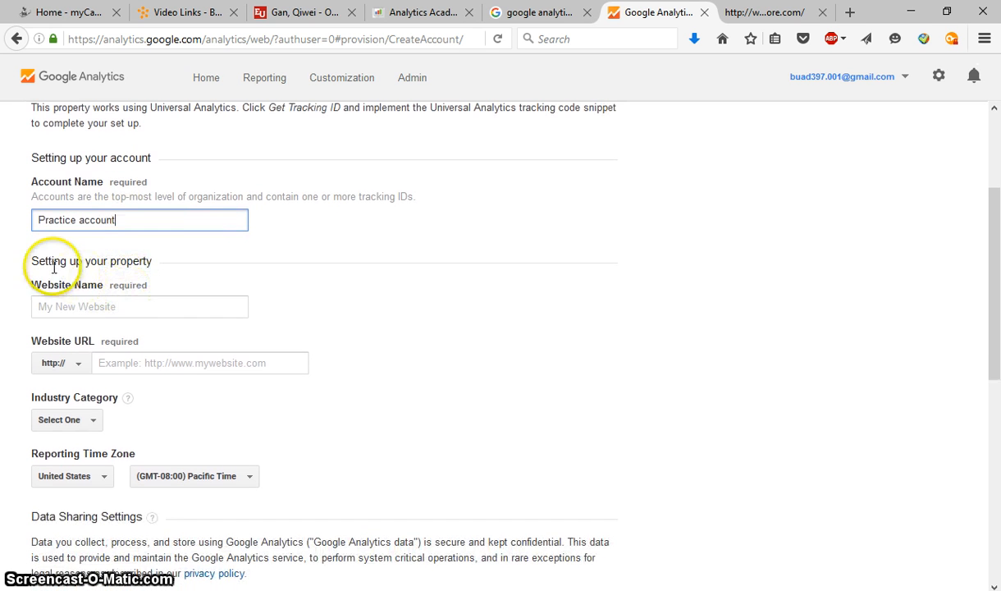
left_click(107, 306)
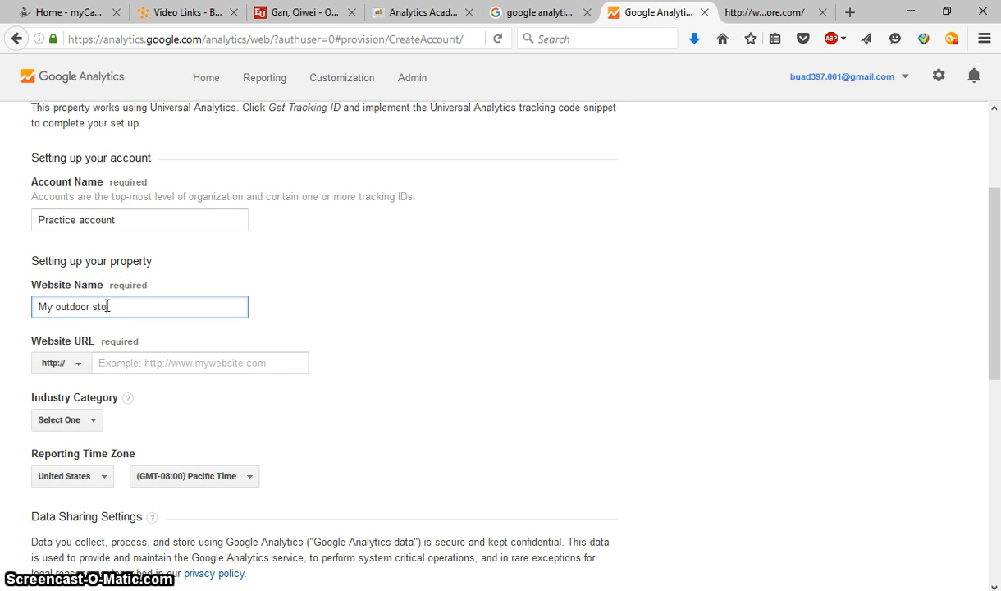
left_click(132, 364)
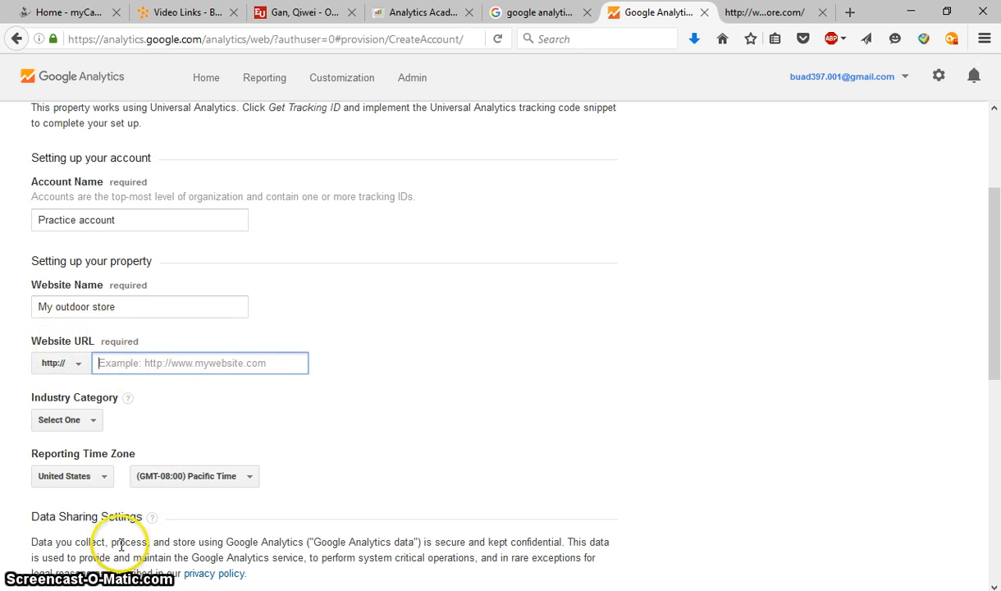
key("alt+Tab")
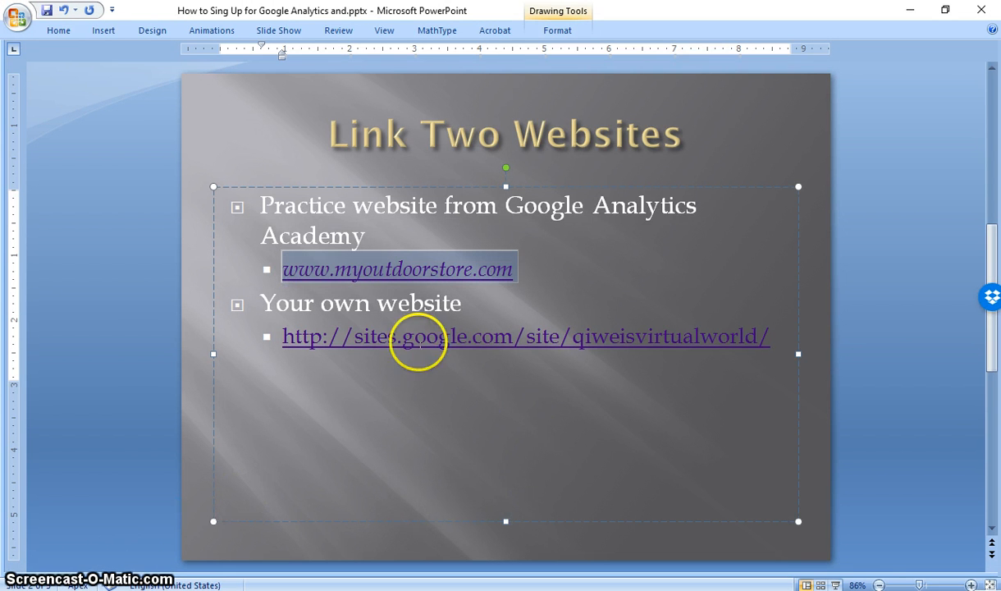
left_click_drag(514, 271, 287, 270)
key("ctrl+c")
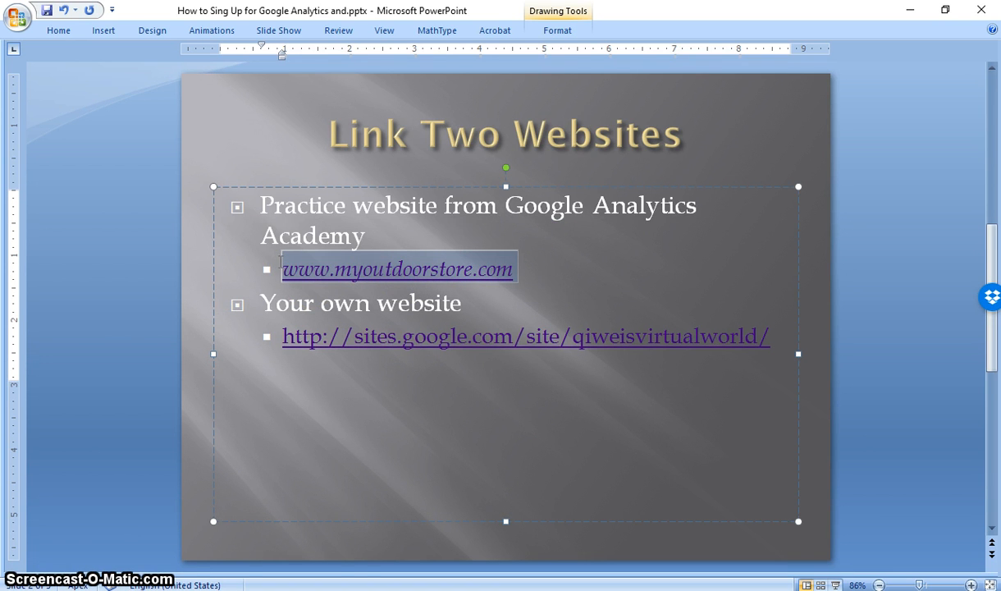
key("alt+Tab")
left_click(141, 365)
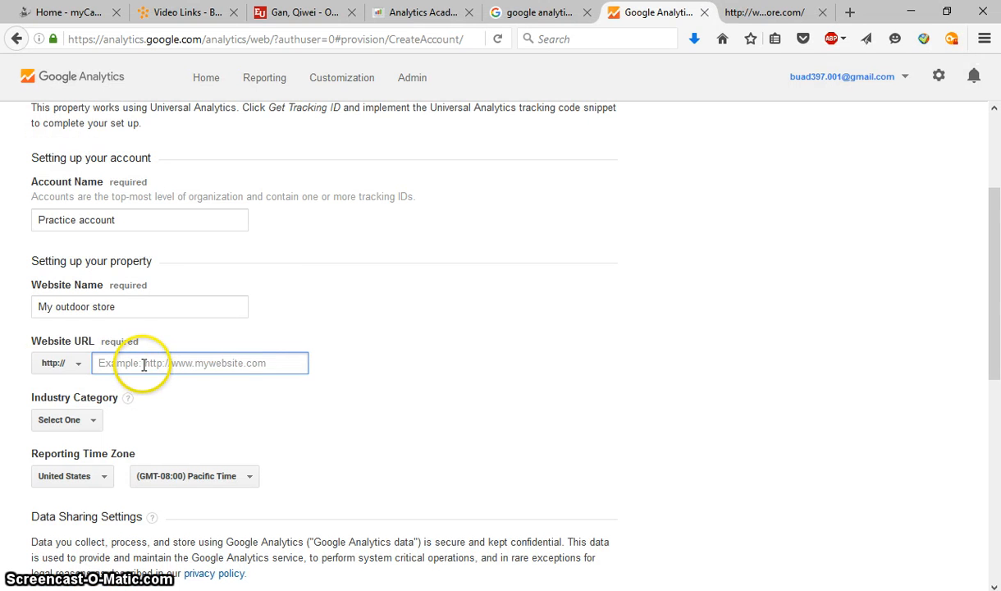
key("ctrl+v")
- Set the property's industry category to Business and Industrial Markets
scroll(244, 362, "down", 1)
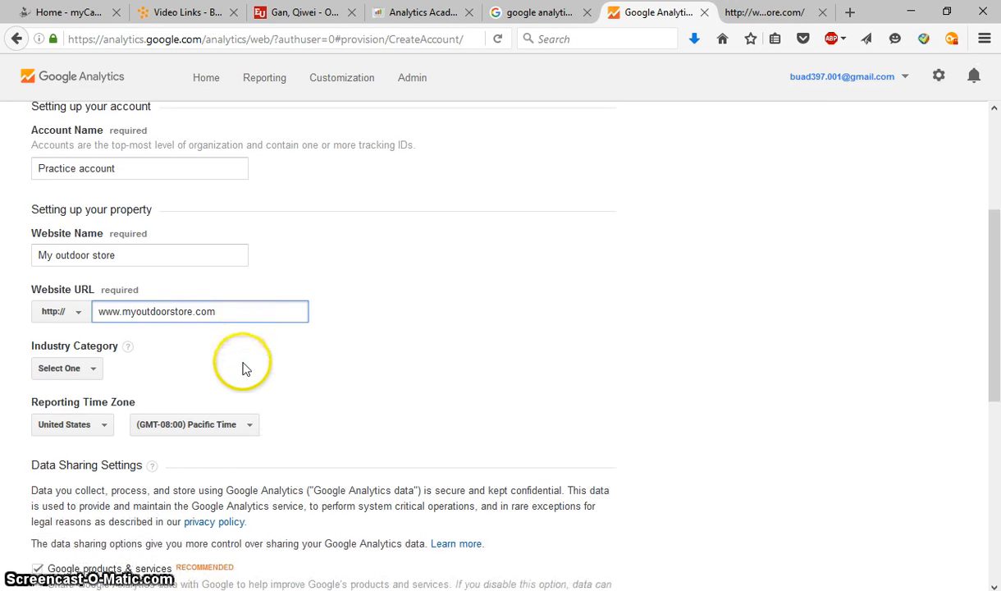
scroll(244, 368, "down", 1)
left_click(92, 348)
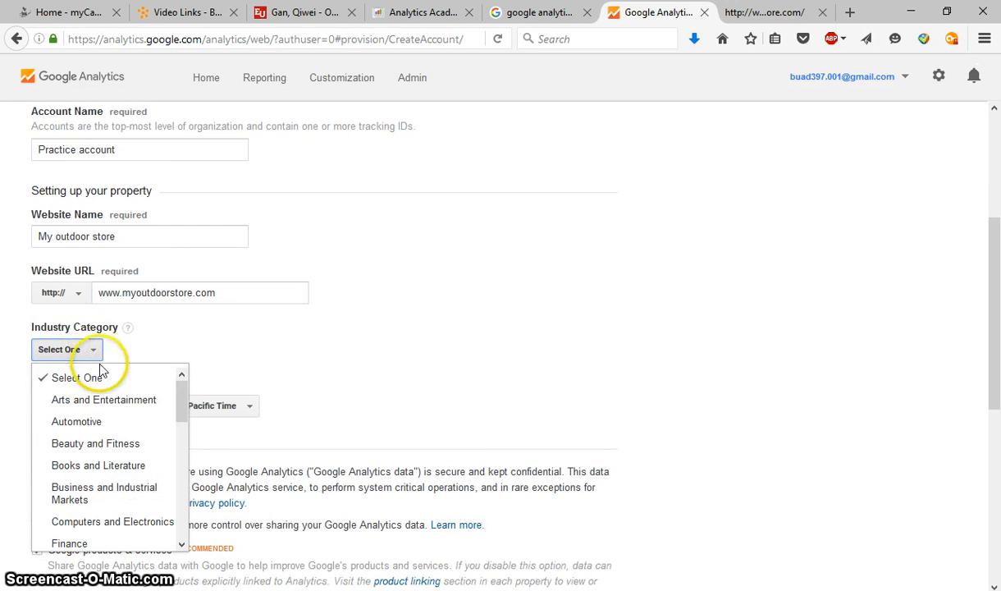
scroll(128, 429, "down", 1)
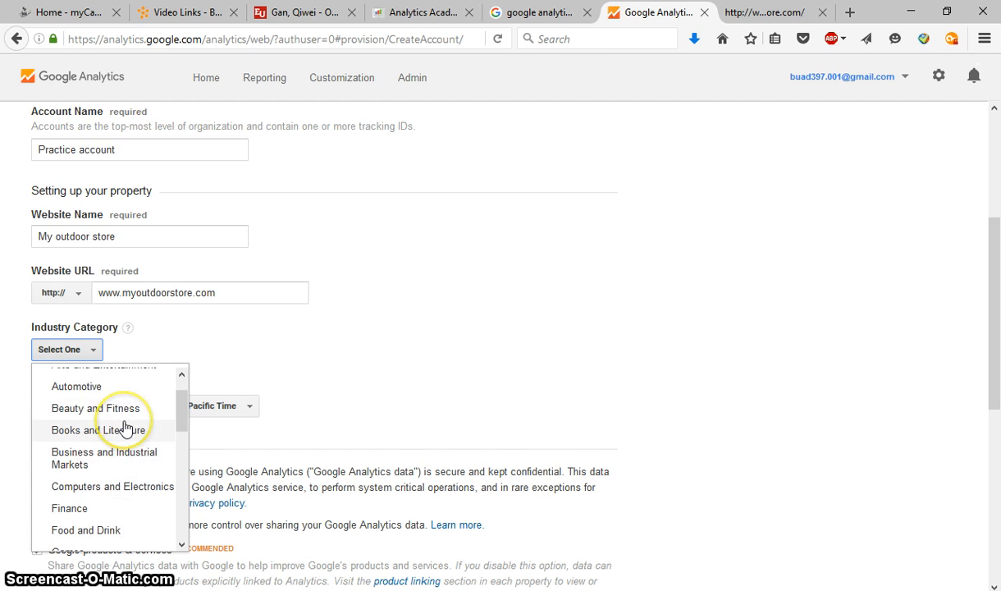
left_click(87, 461)
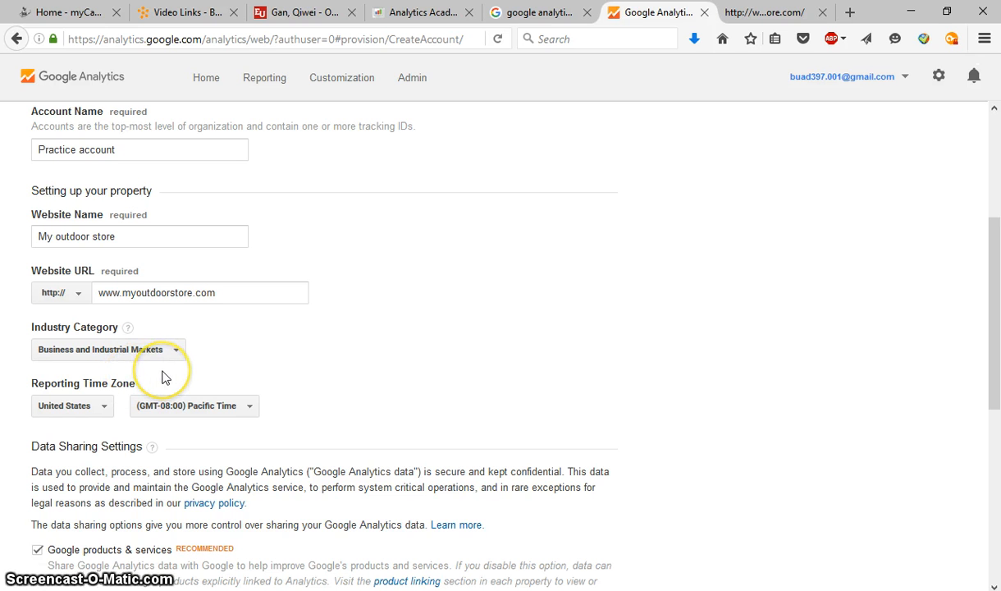
- Set the reporting time zone to (GMT-05:00) Eastern Time for the United States
scroll(159, 375, "down", 1)
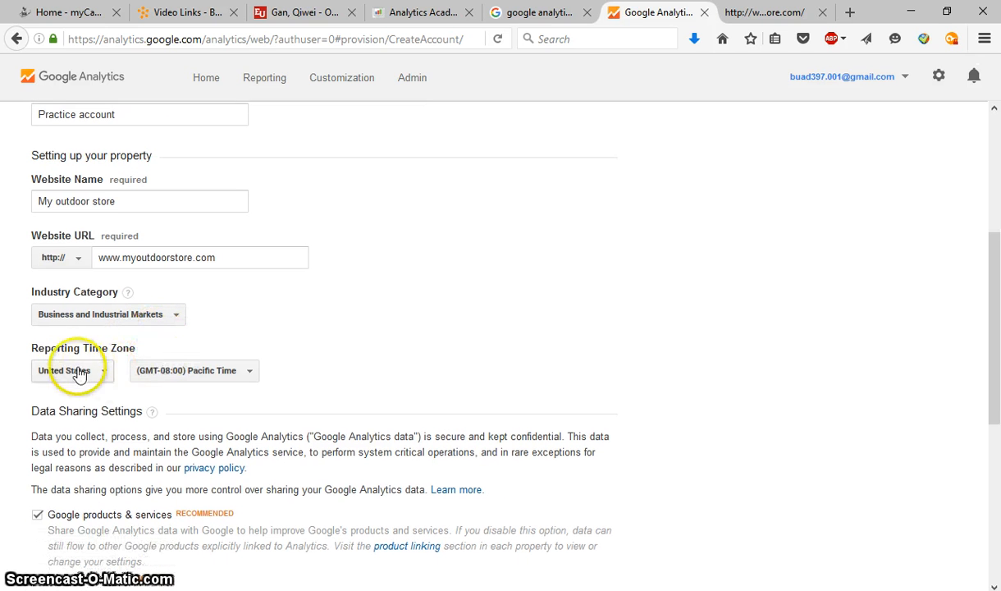
left_click(199, 370)
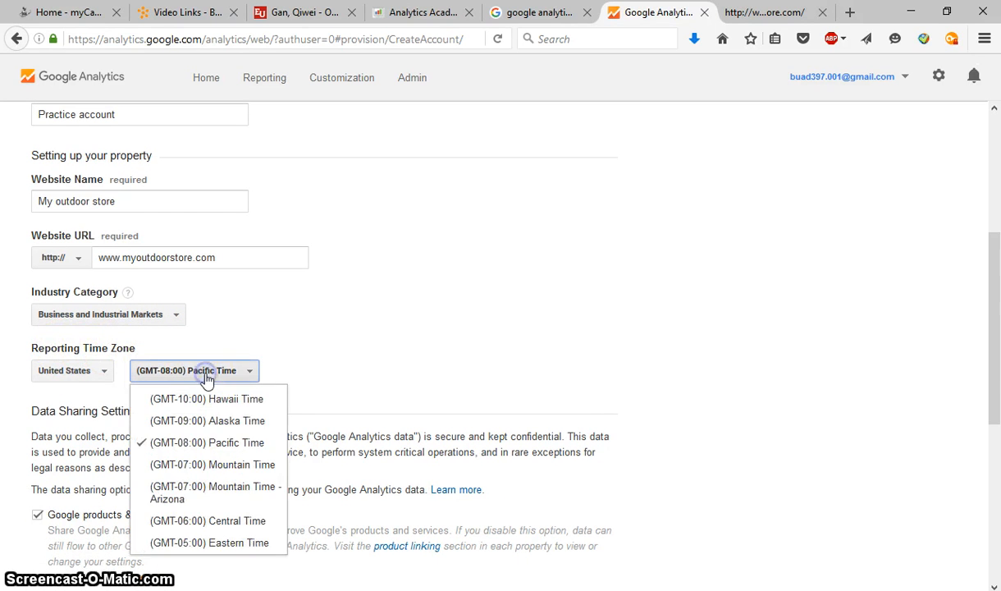
left_click(224, 544)
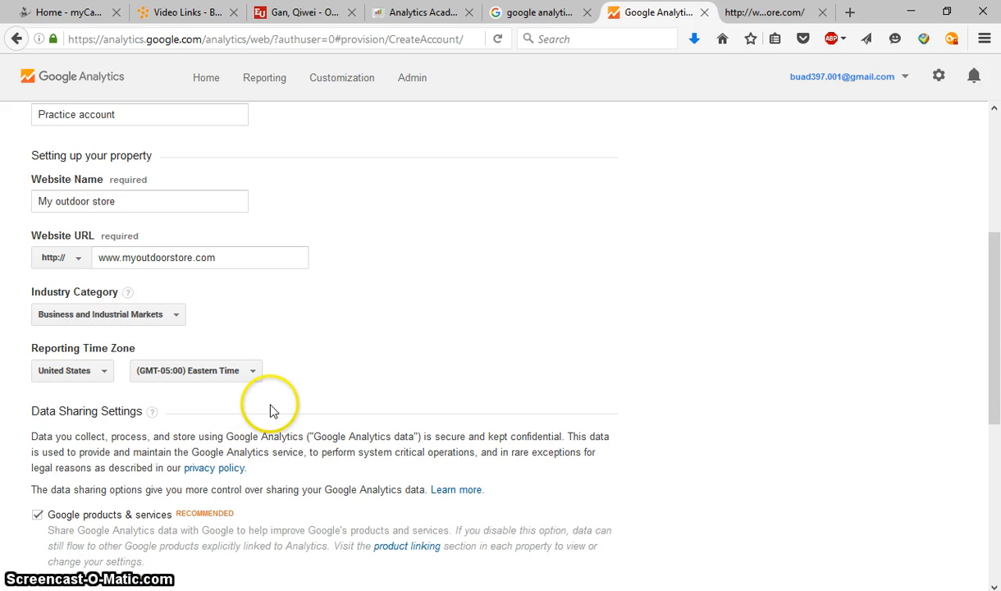
- Review the data sharing settings, leave all four options enabled, and request the tracking ID
scroll(271, 408, "down", 4)
scroll(262, 414, "down", 3)
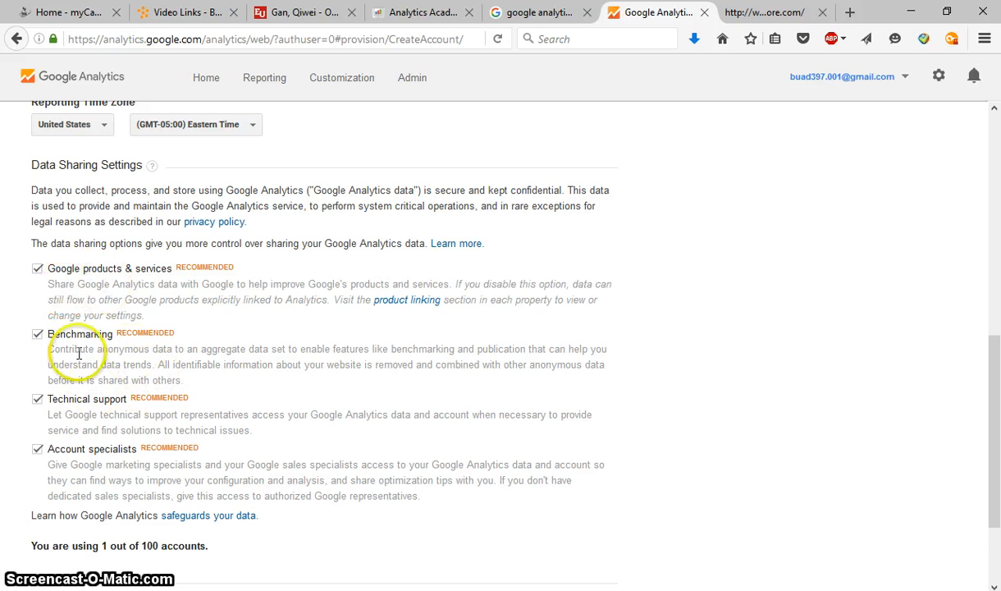
scroll(177, 316, "down", 3)
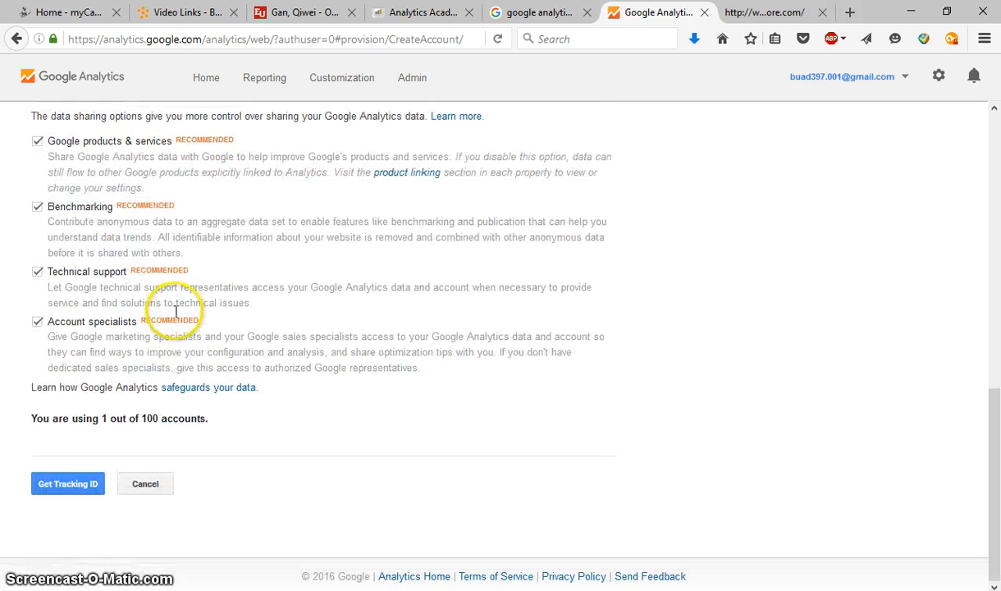
left_click(69, 487)
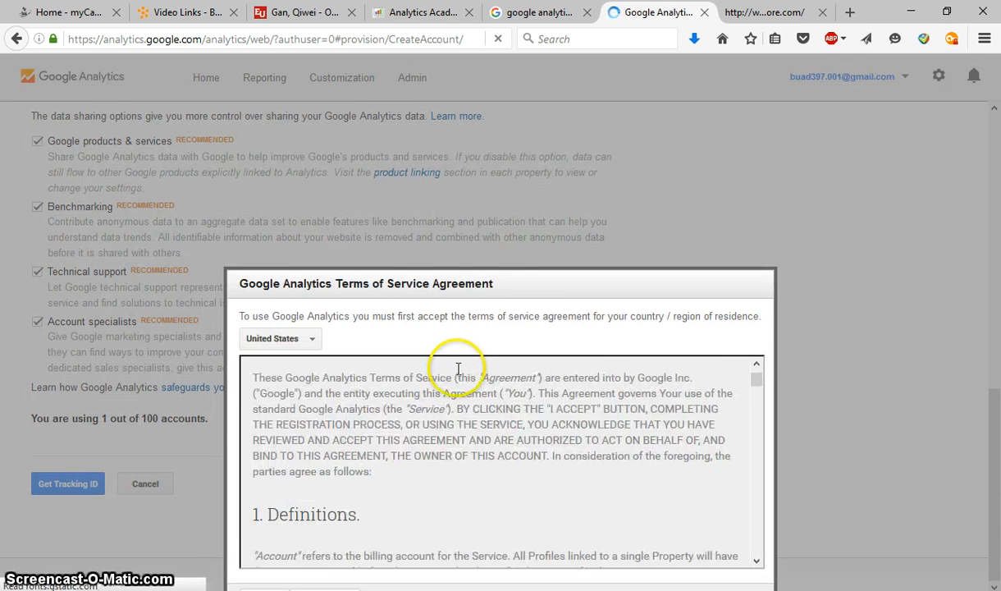
- Read through the United States Terms of Service Agreement and accept it
scroll(457, 369, "down", 2)
left_click_drag(469, 284, 492, 136)
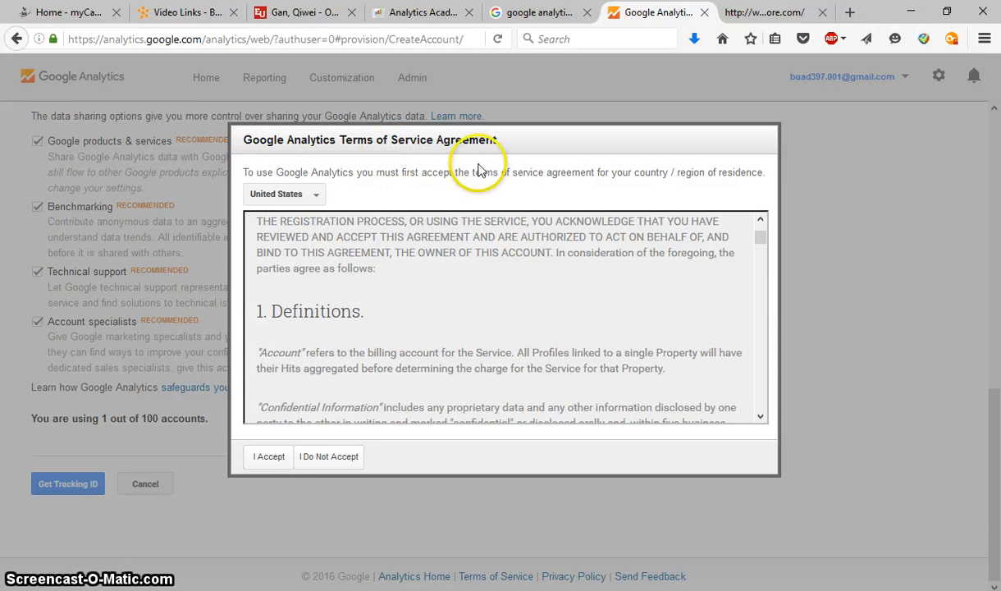
scroll(430, 326, "down", 10)
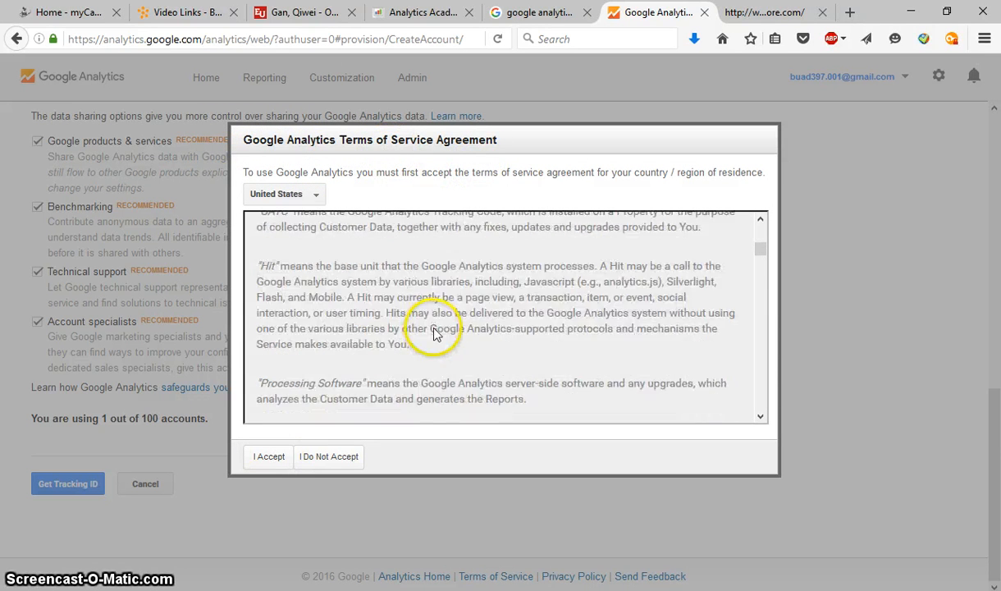
left_click_drag(759, 273, 763, 408)
left_click(269, 460)
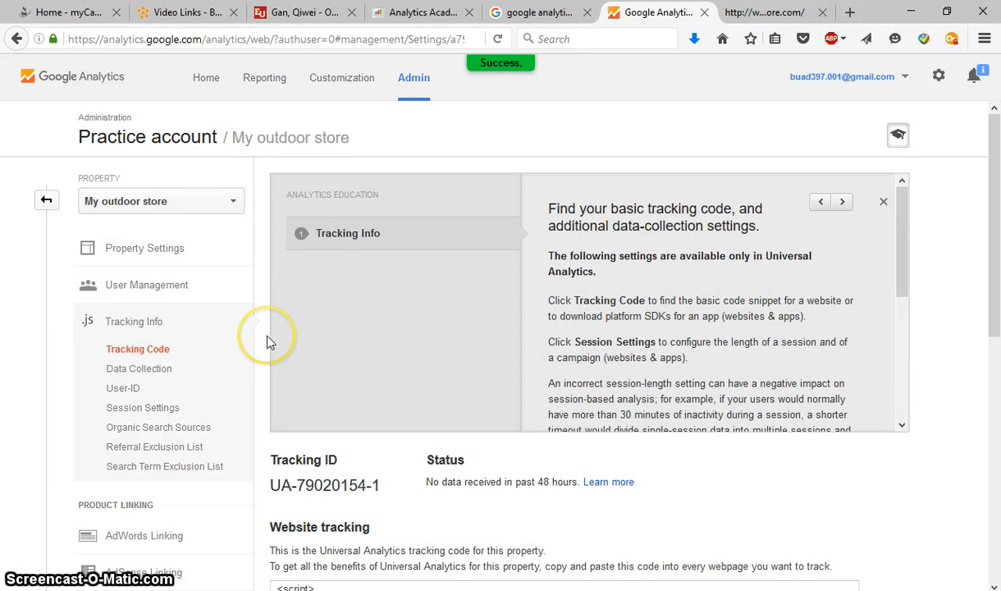
- Dismiss the tracking ID tip and examine the property's tracking ID and full website tracking script
scroll(268, 342, "down", 2)
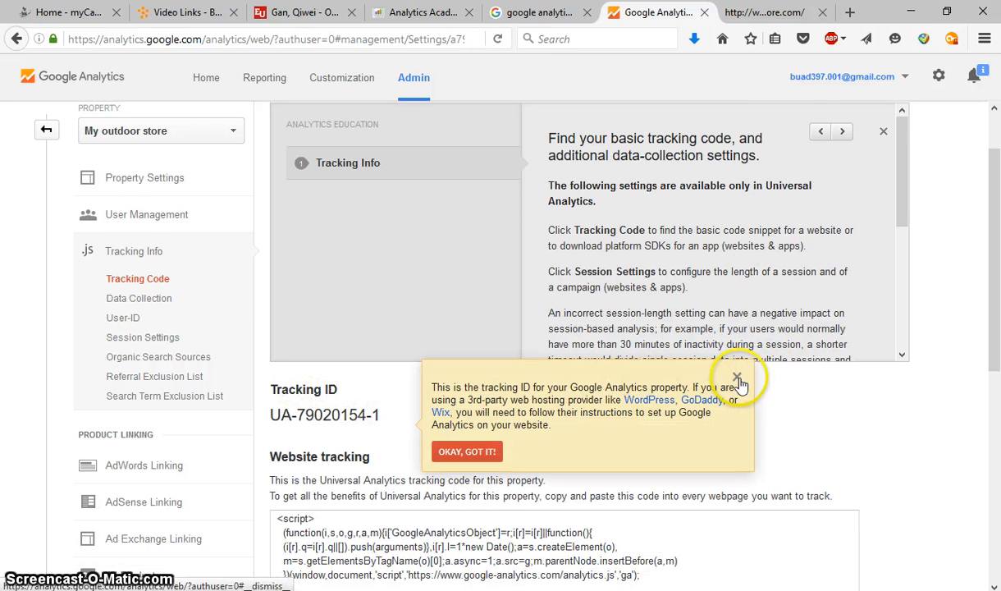
left_click(740, 380)
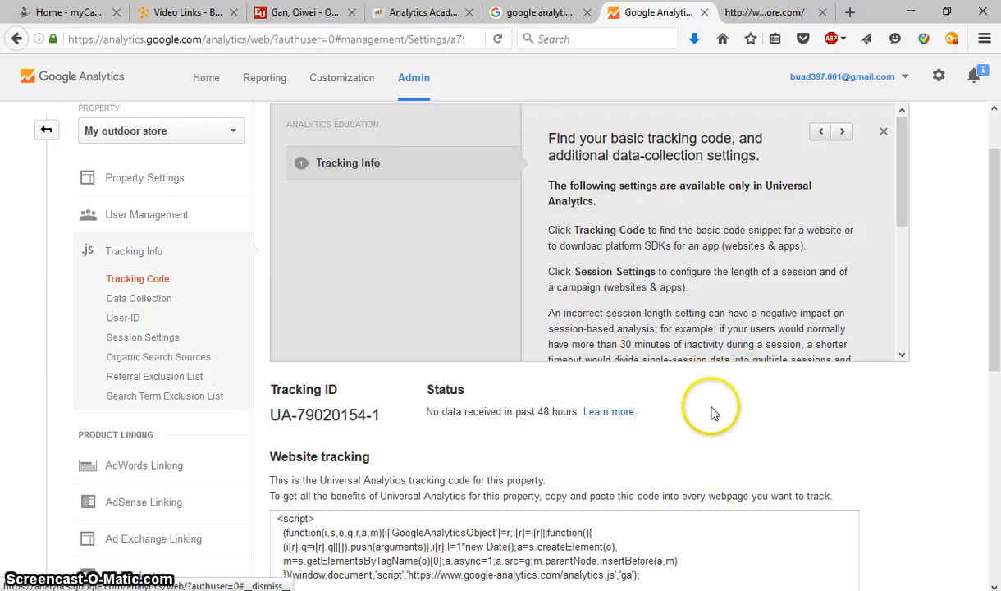
scroll(697, 410, "down", 1)
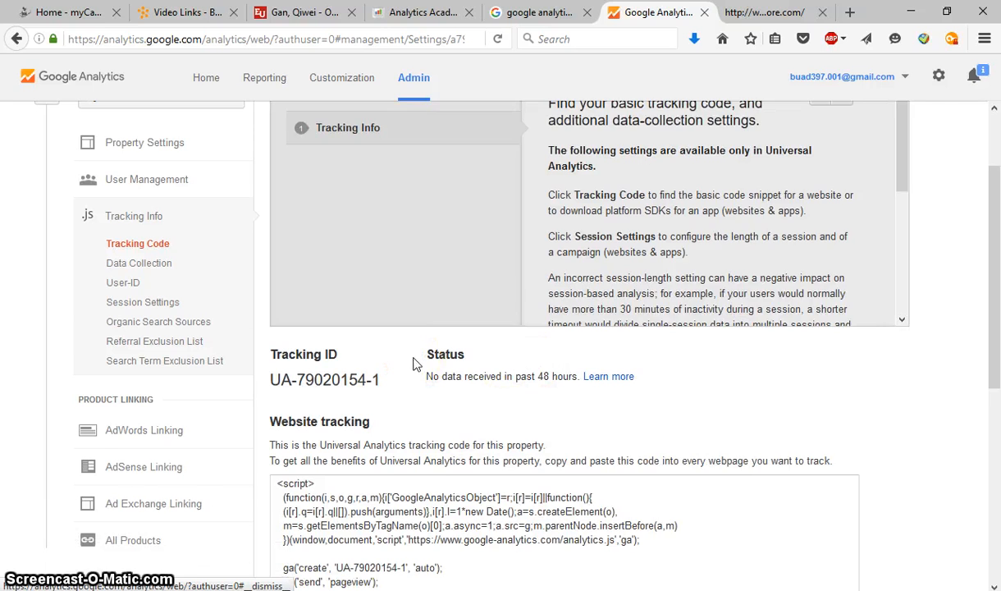
scroll(414, 364, "down", 2)
scroll(414, 364, "down", 1)
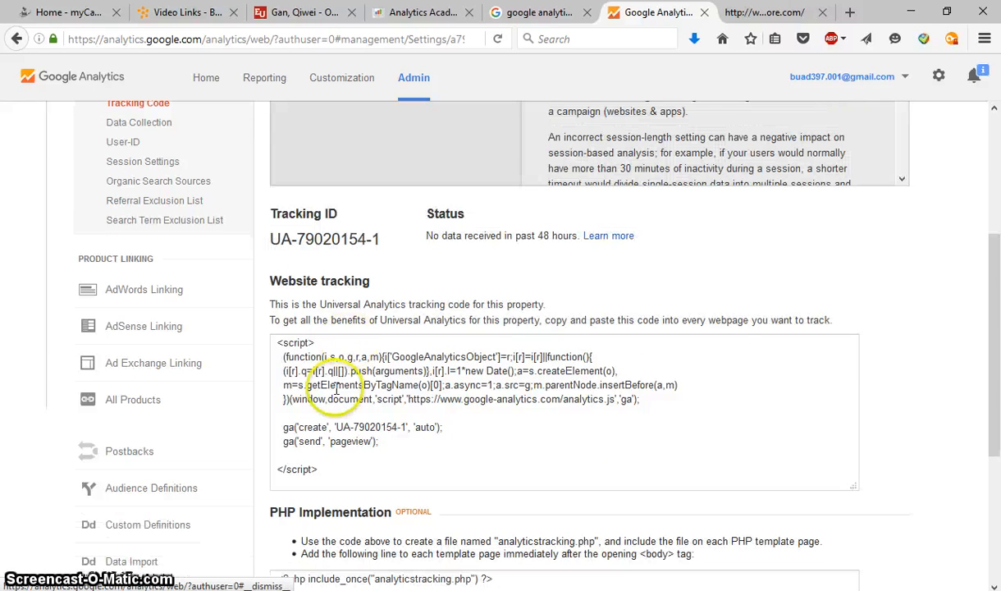
left_click_drag(277, 343, 342, 481)
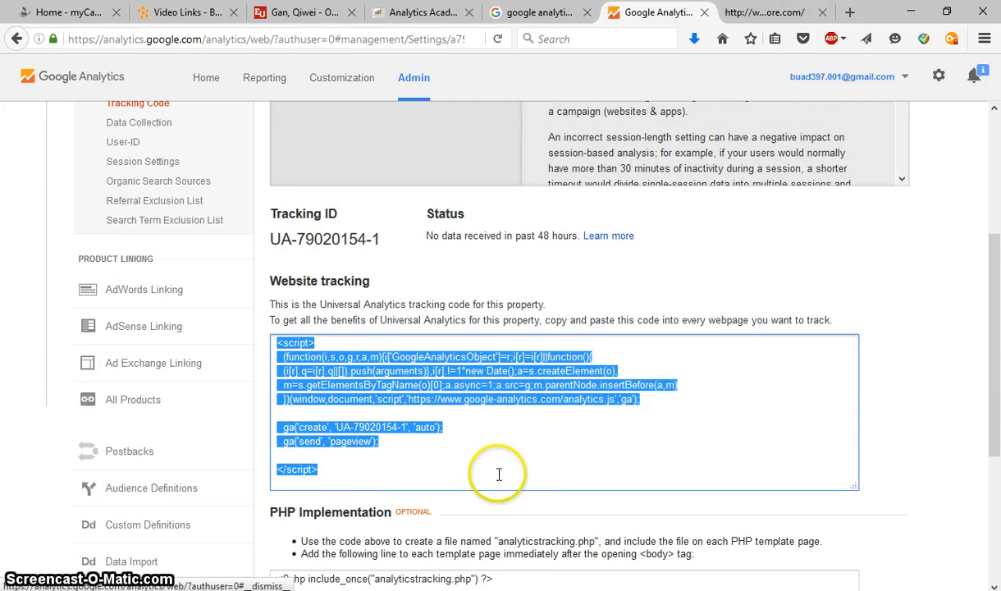
left_click(556, 428)
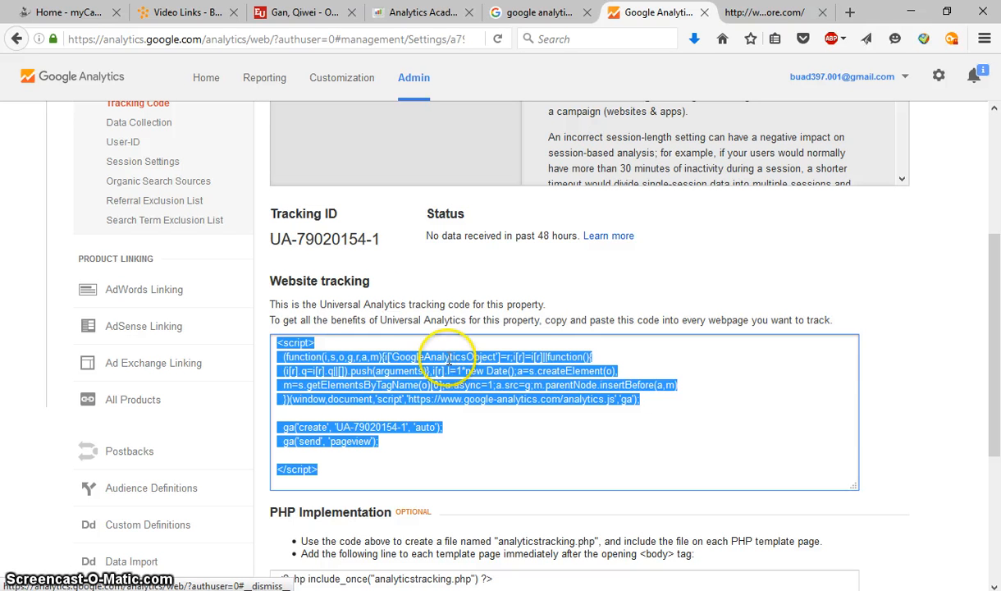
left_click(314, 229)
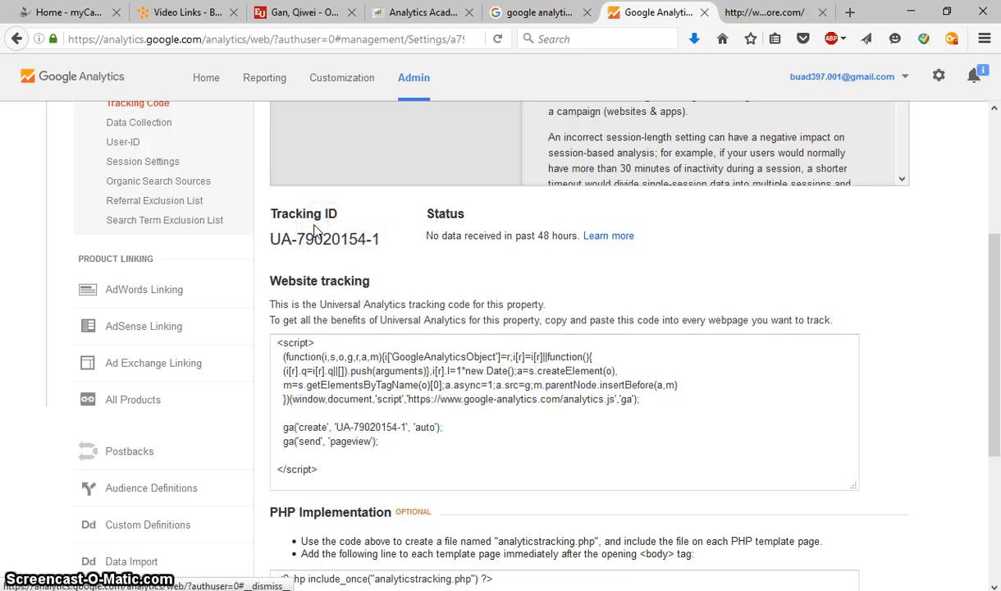
- Return to the Practice account's administration overview and start creating a new account
scroll(382, 399, "down", 3)
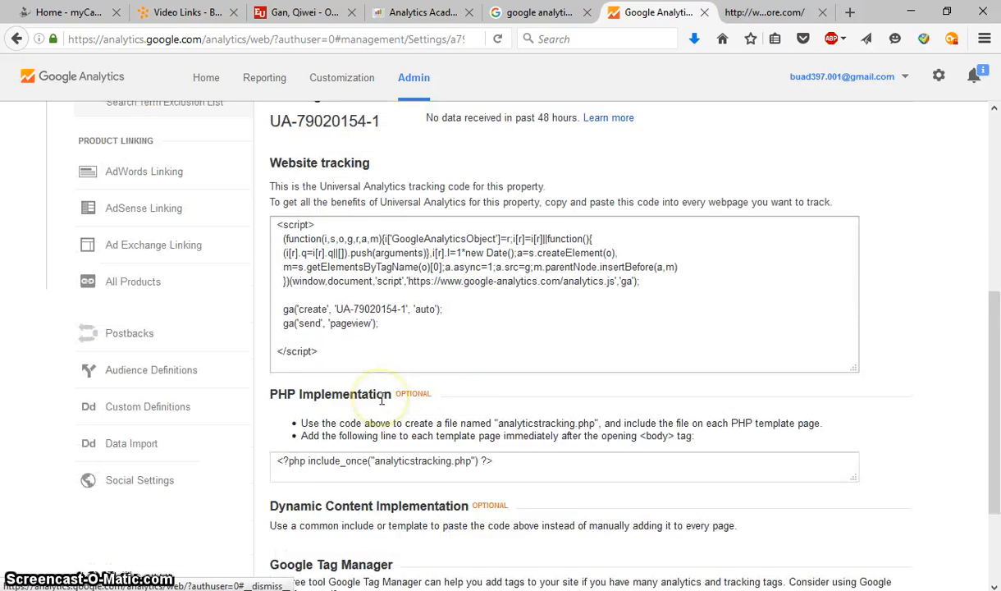
scroll(381, 399, "up", 3)
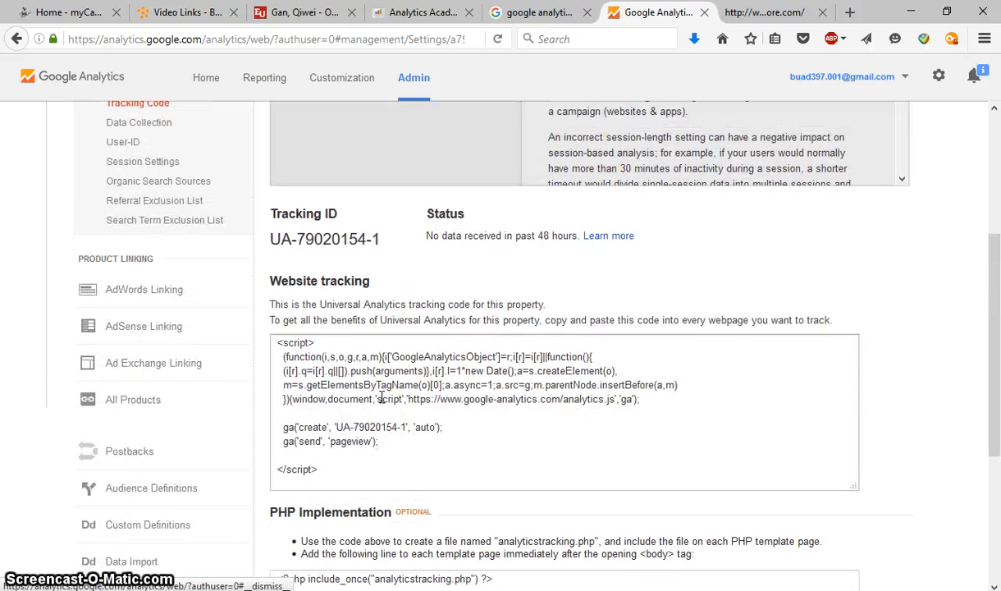
scroll(382, 400, "up", 3)
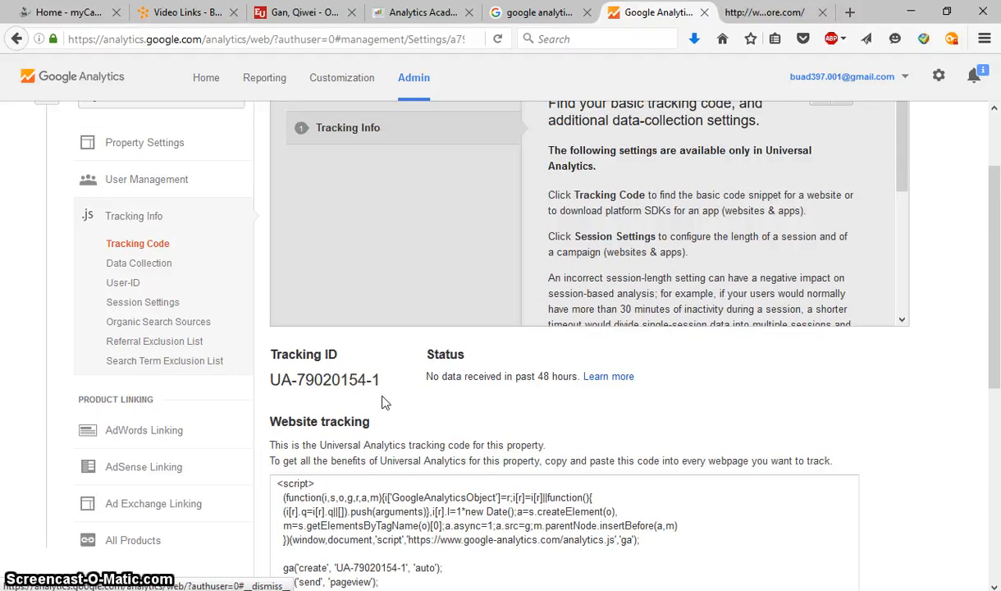
scroll(389, 399, "up", 3)
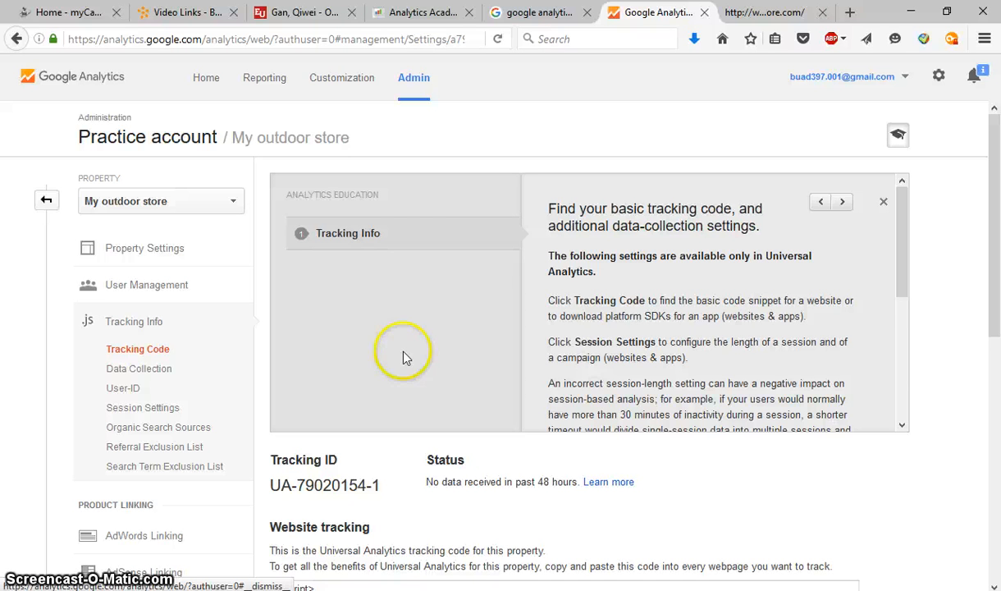
left_click(419, 85)
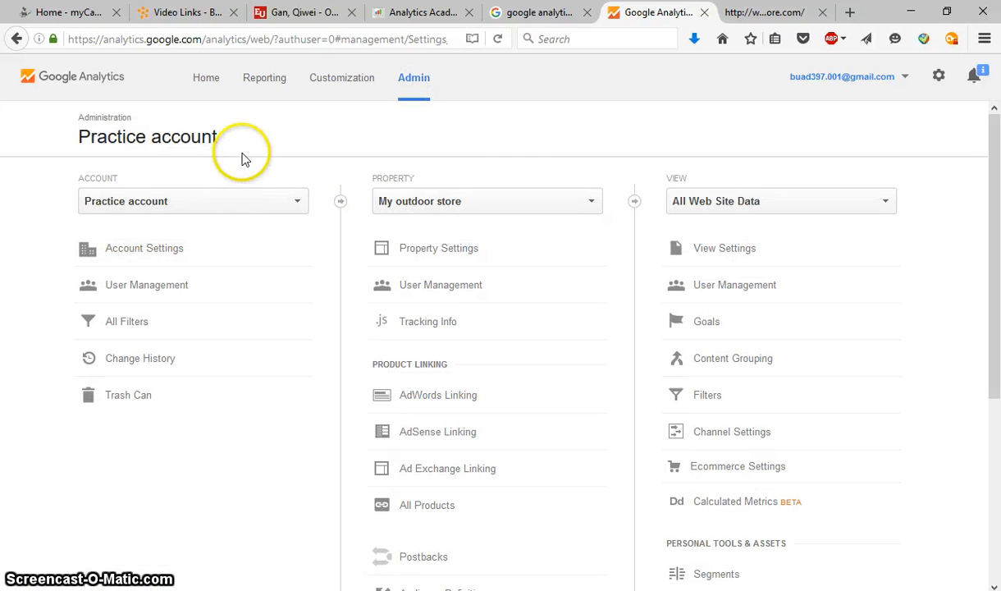
left_click(492, 466)
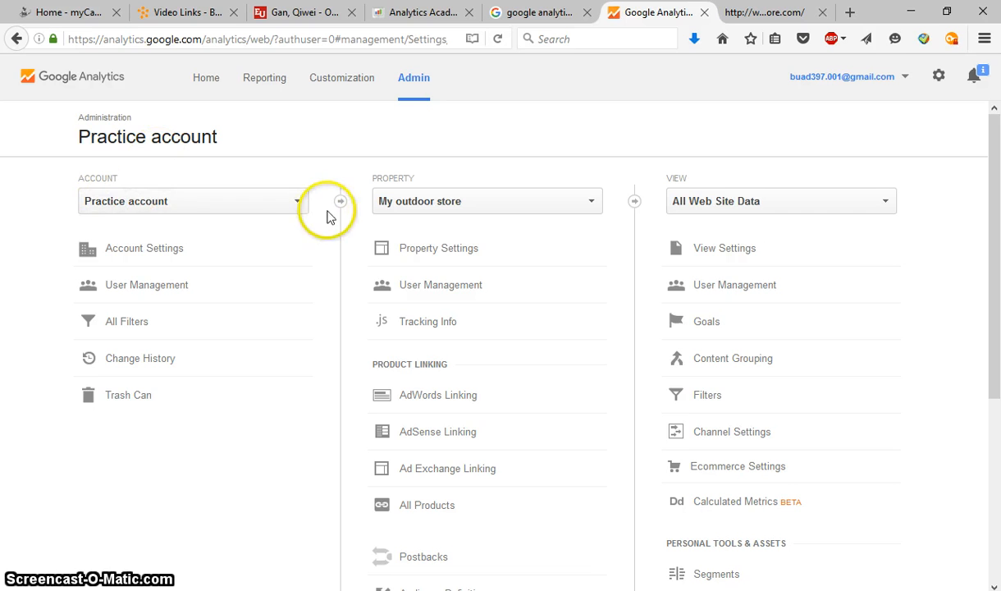
left_click(295, 205)
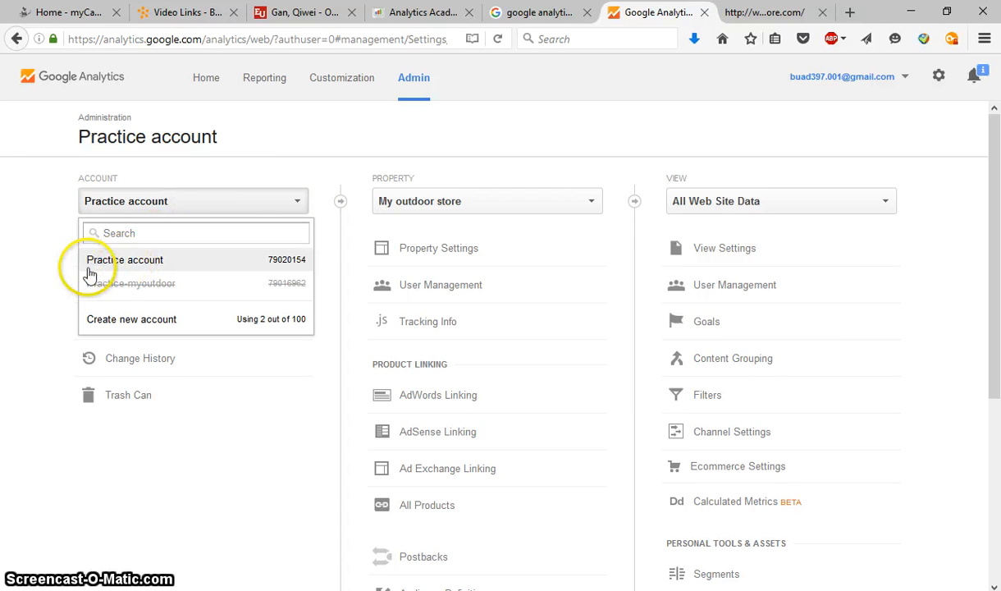
left_click(152, 323)
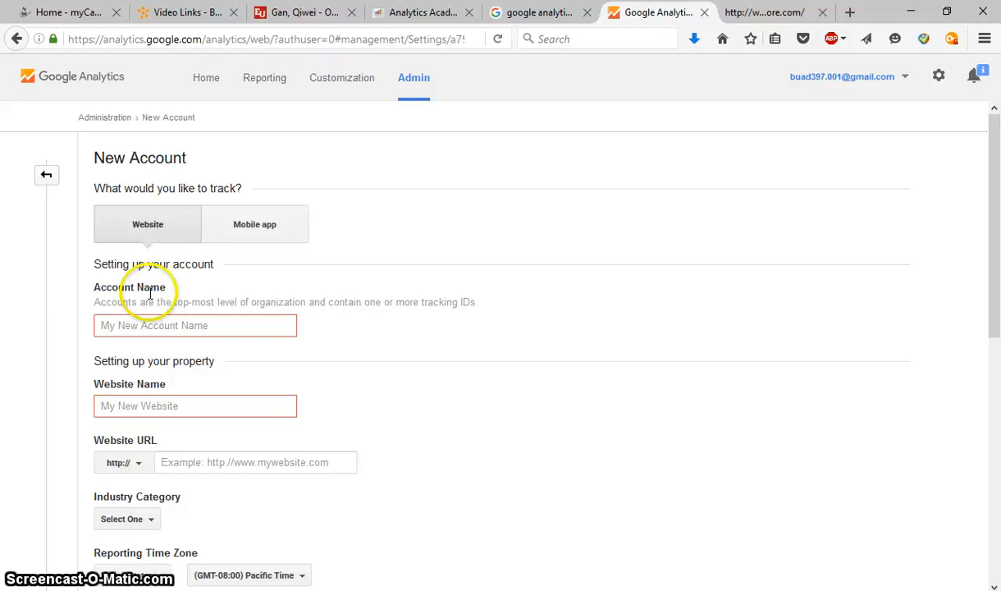
- Choose a website as the thing to track and name the new account My personal website
left_click(135, 225)
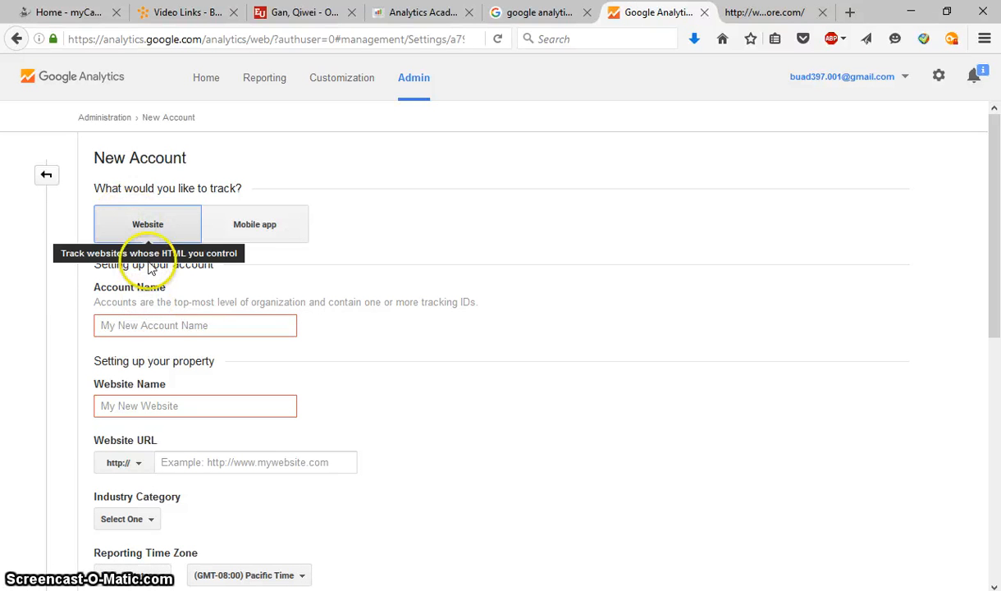
left_click(156, 324)
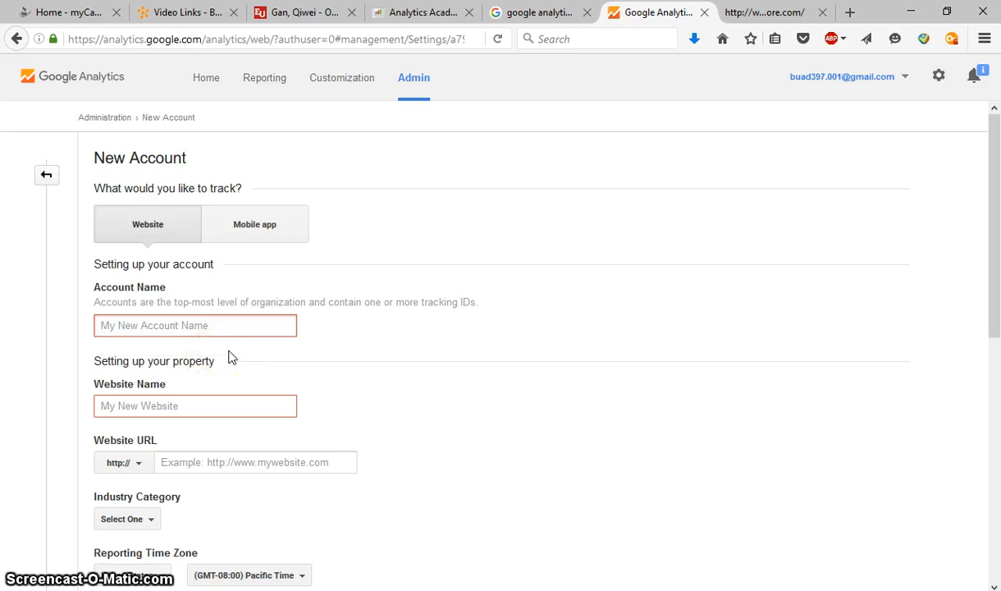
type("My personal website")
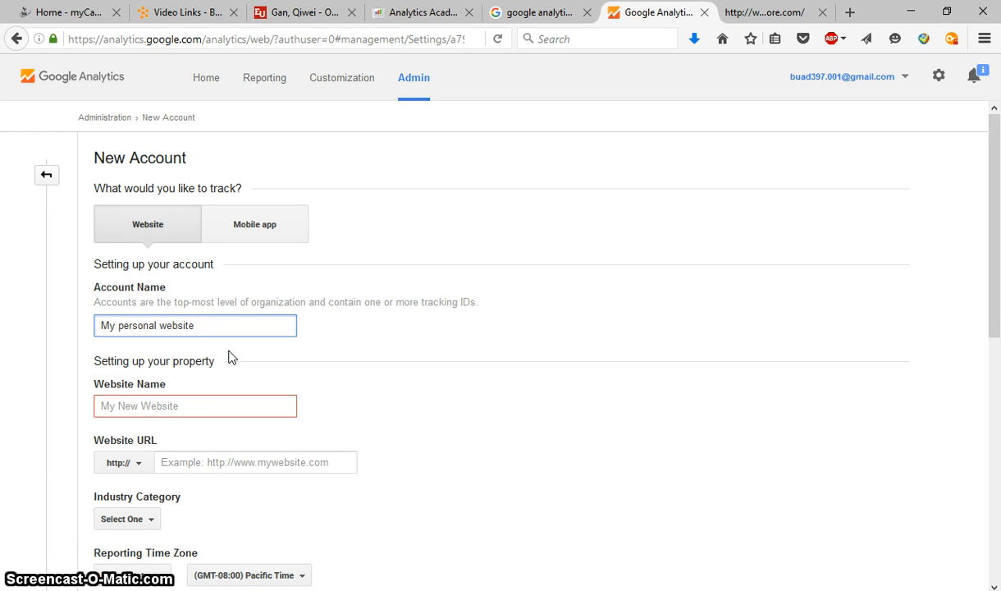
- Switch to the PowerPoint slide, copy the Google Sites address under Your own website, and return to the new account form
left_click(168, 407)
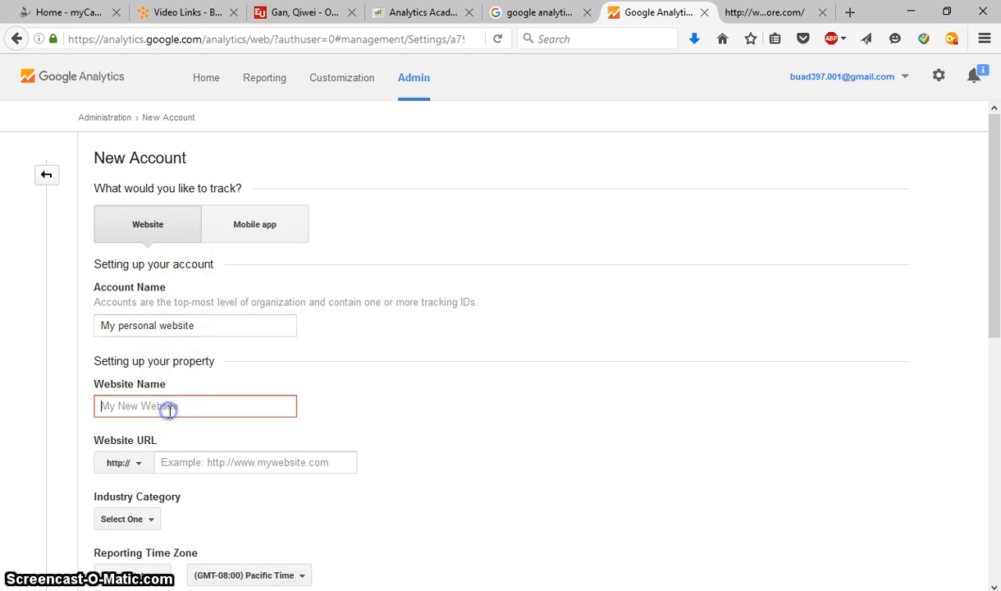
key("alt+Tab")
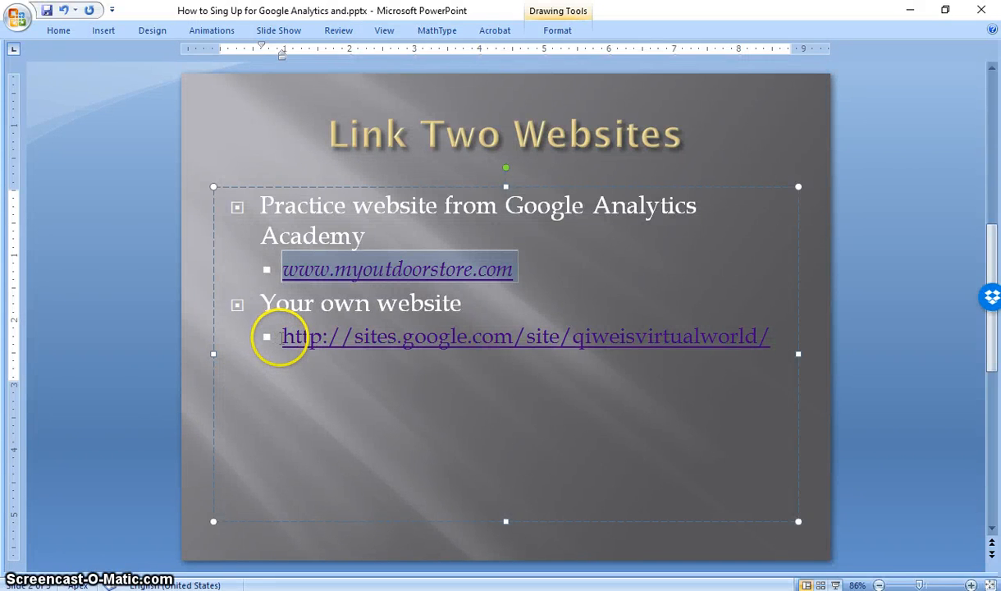
left_click_drag(283, 337, 525, 335)
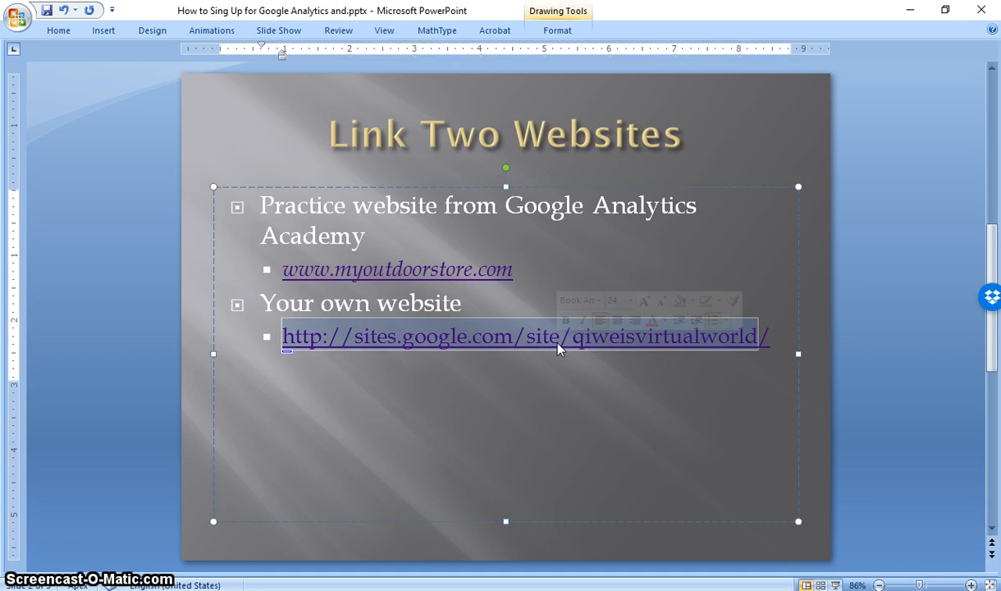
key("alt+Tab")
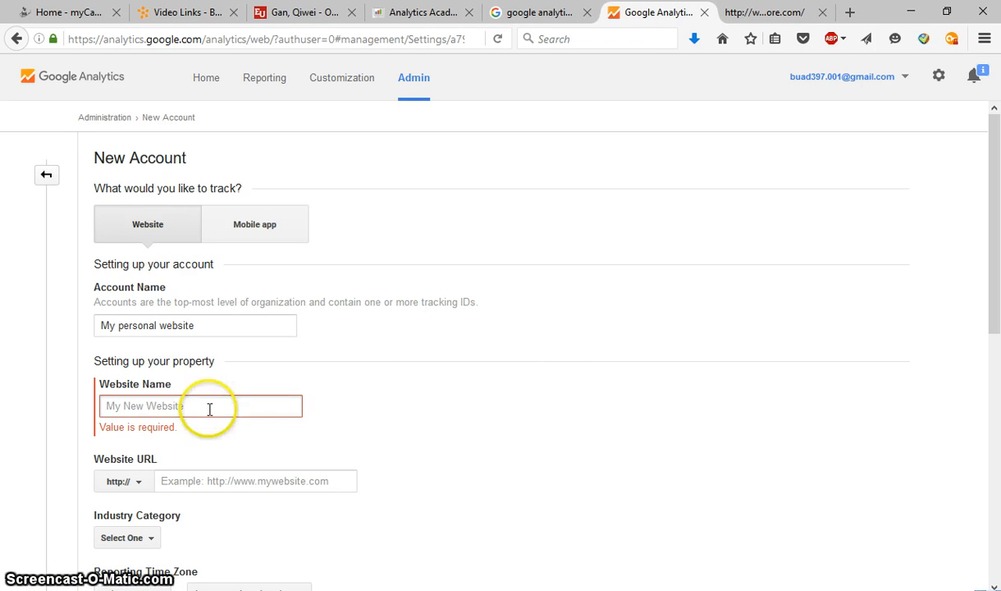
- Enter My personal website as the property's website name
scroll(209, 409, "down", 1)
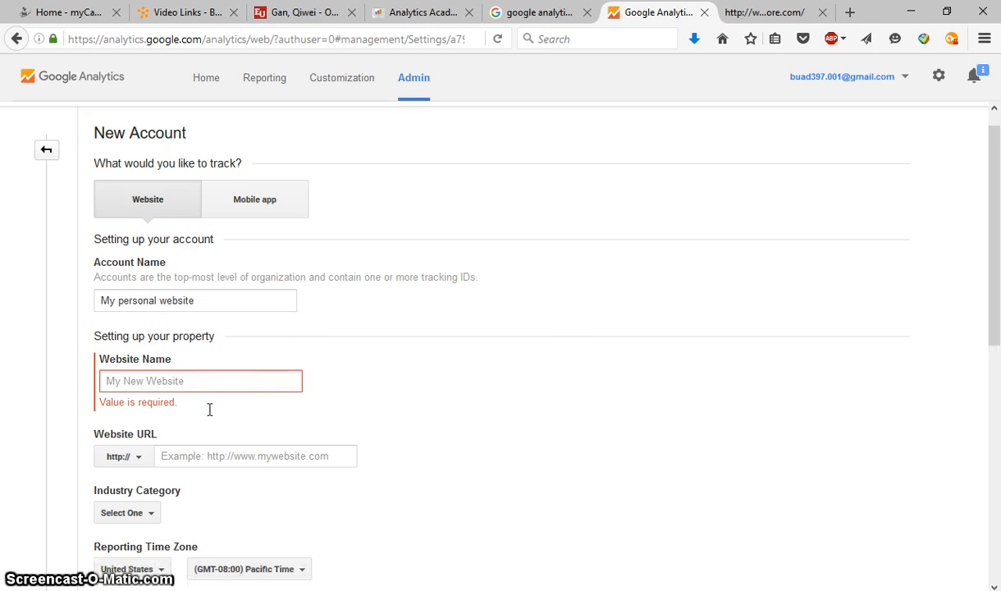
left_click(195, 378)
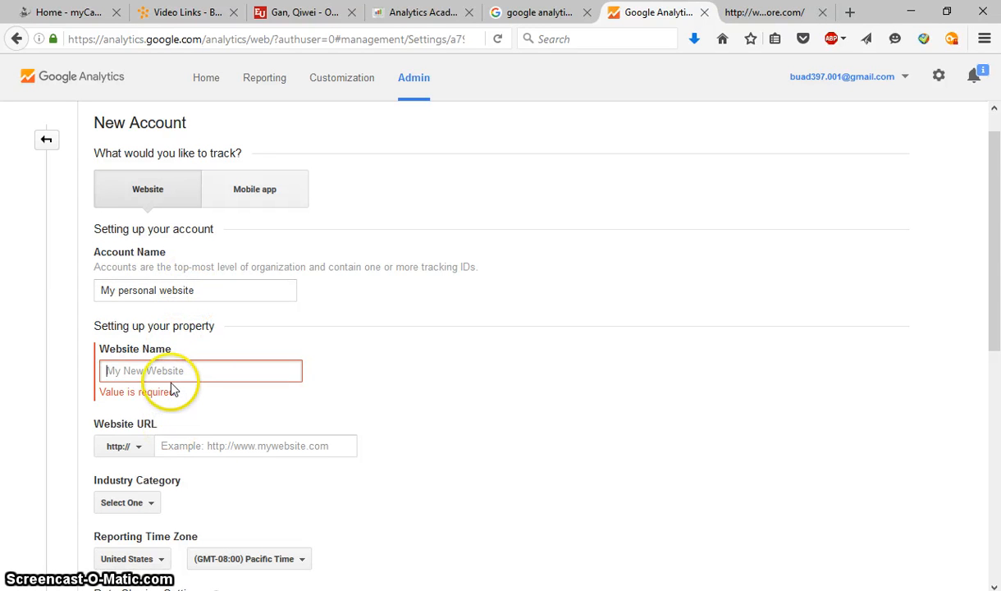
type("my")
key("BackSpace")
key("BackSpace")
type("My ")
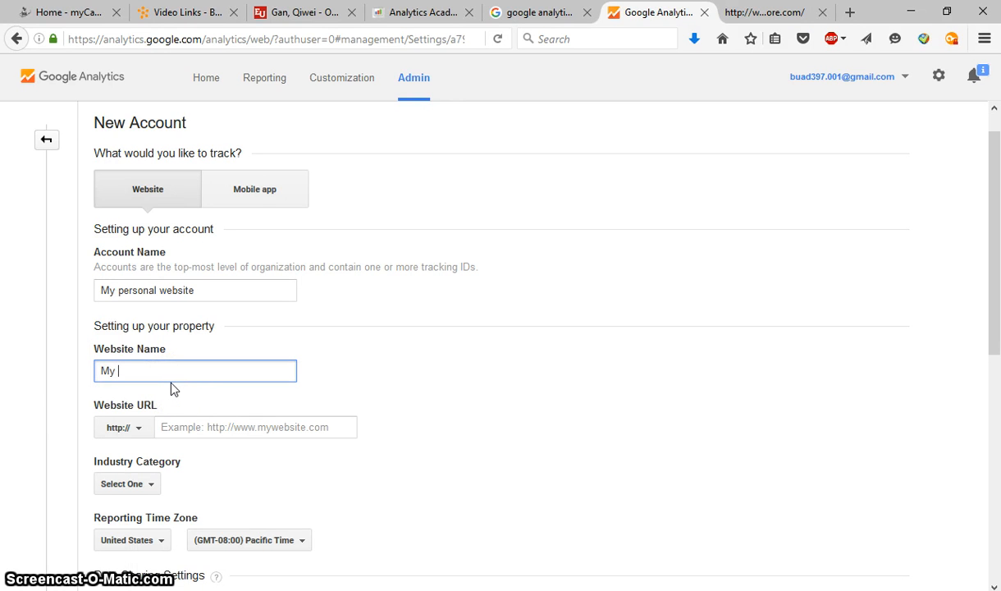
type("personal we")
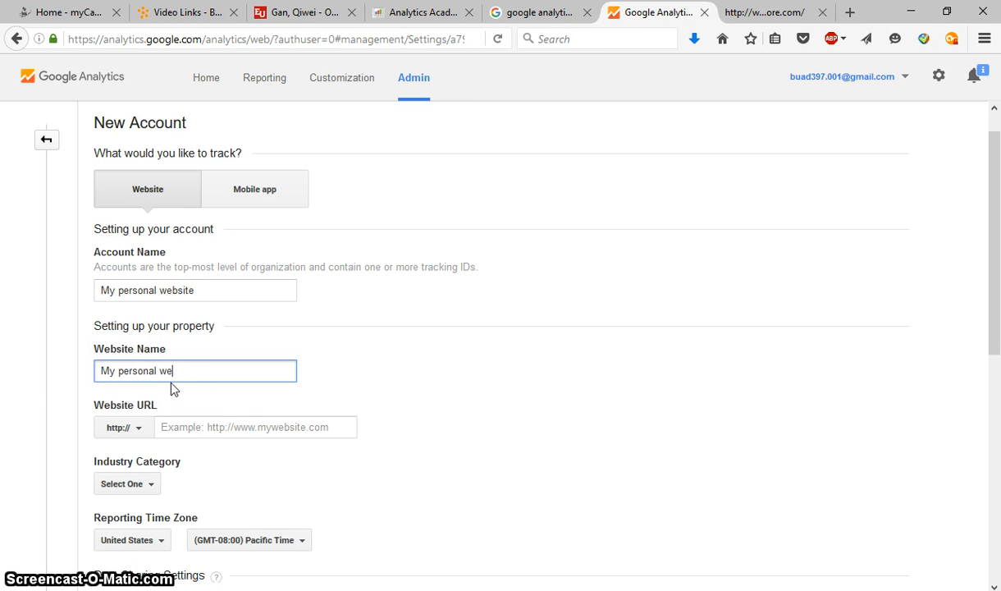
type("bsite")
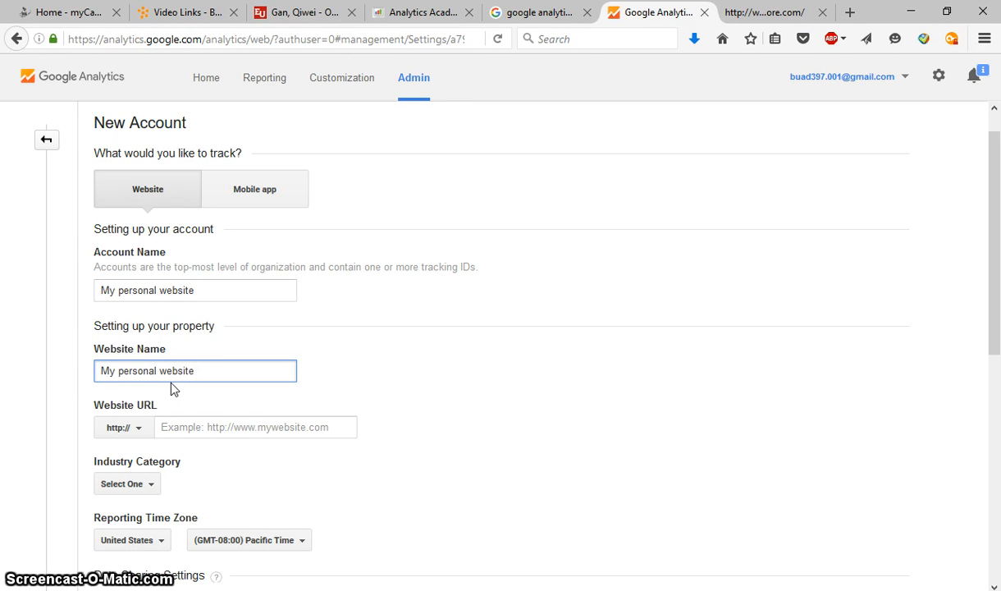
left_click(203, 426)
type("http://sites.google.com/site/qiweisvirtualworld")
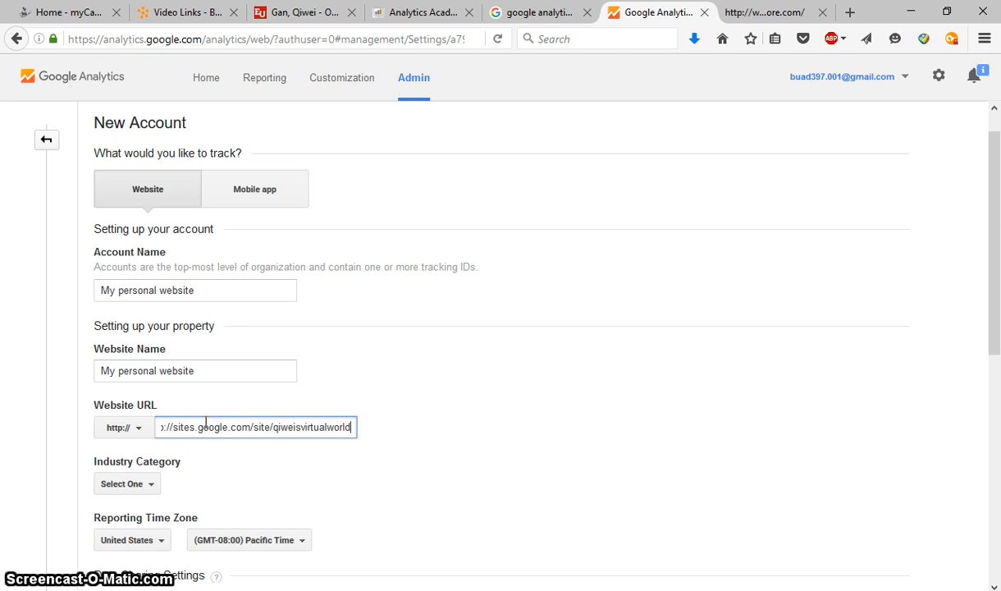
left_click(197, 424)
key("Home")
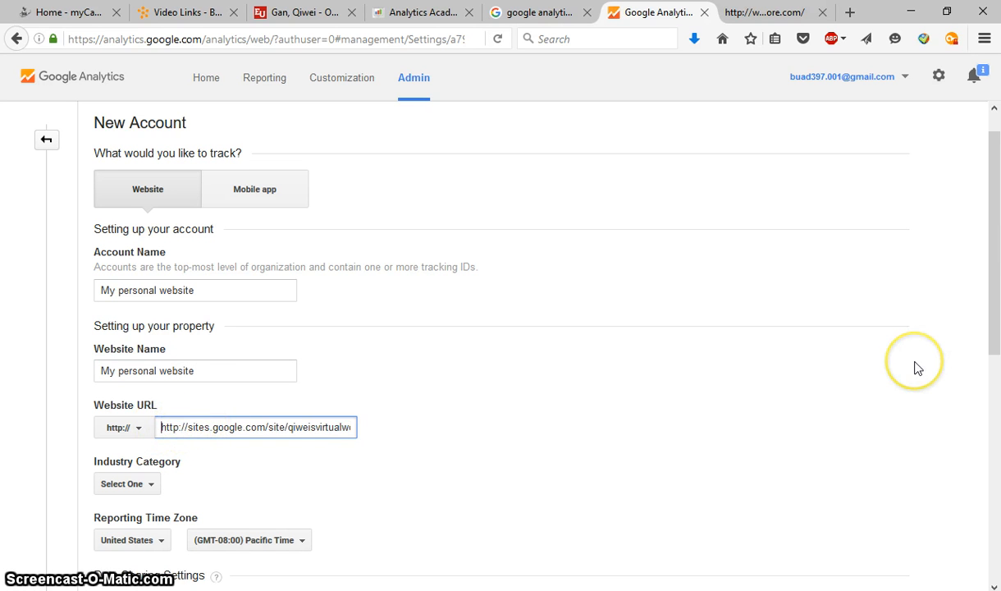
key("Delete")
key("Delete")
key("Delete")
key("Delete")
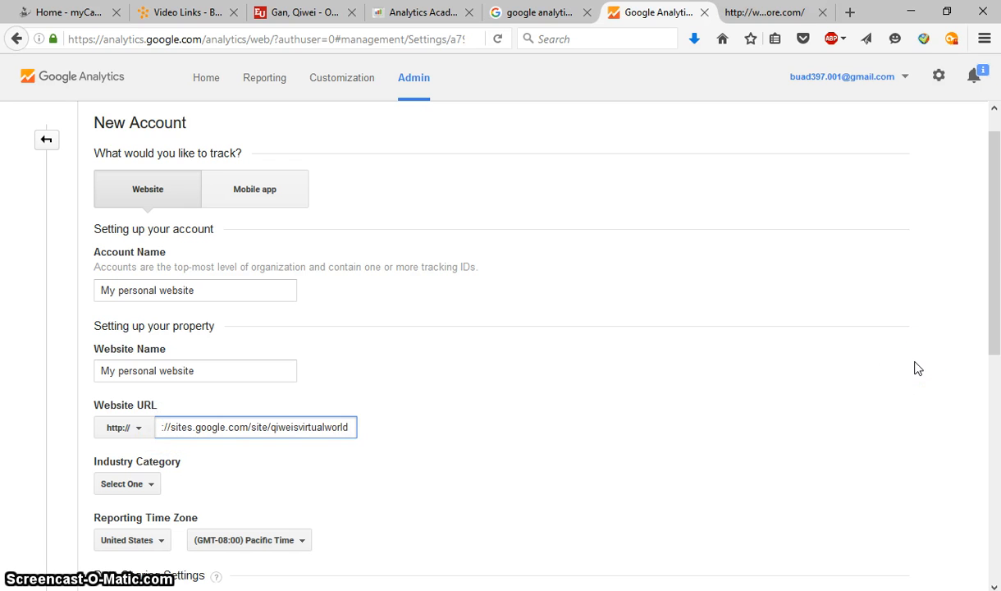
key("Delete")
key("Delete")
key("Delete")
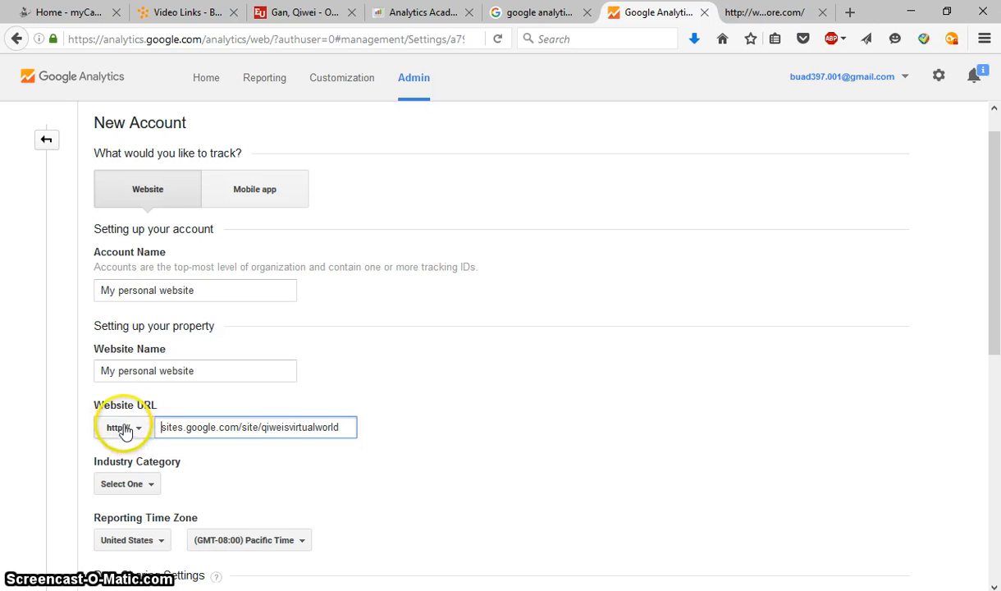
- Set the property's industry category to People and Society
scroll(275, 446, "down", 1)
scroll(255, 435, "down", 2)
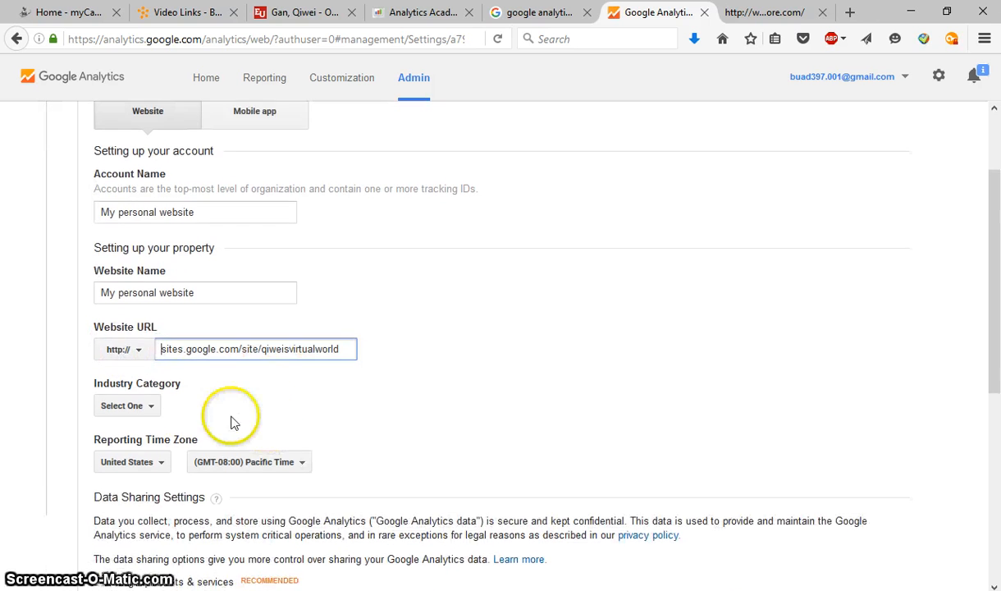
left_click(153, 346)
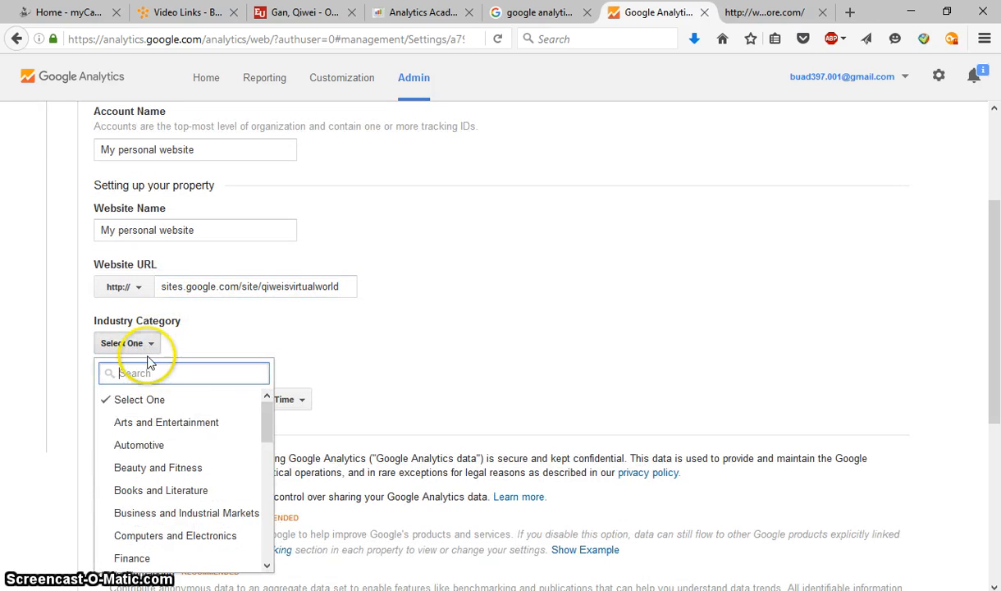
left_click_drag(270, 426, 264, 518)
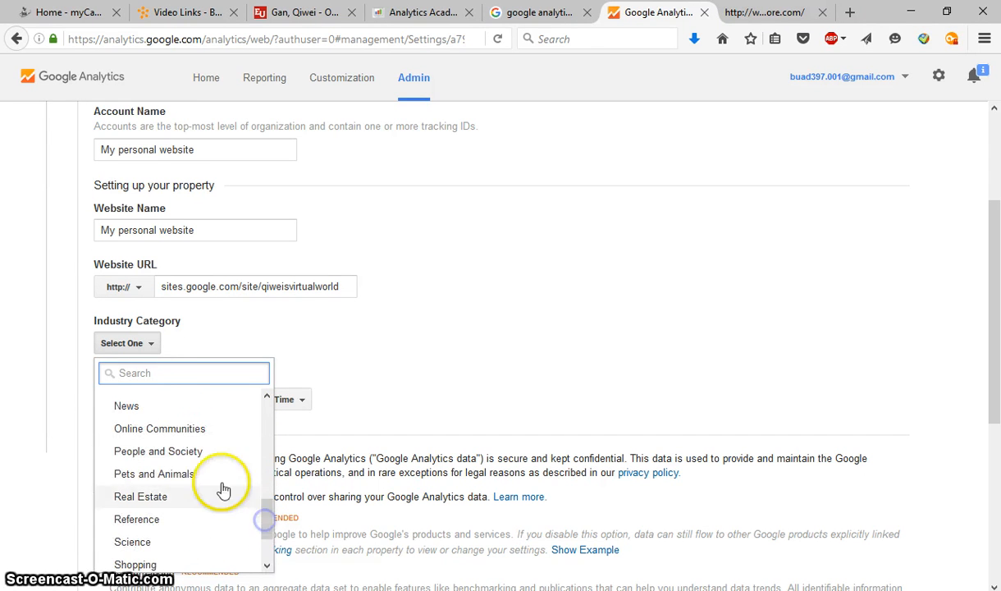
left_click(161, 451)
- Request the tracking ID with all four data sharing options enabled and accept the United States Terms of Service Agreement
scroll(396, 428, "down", 4)
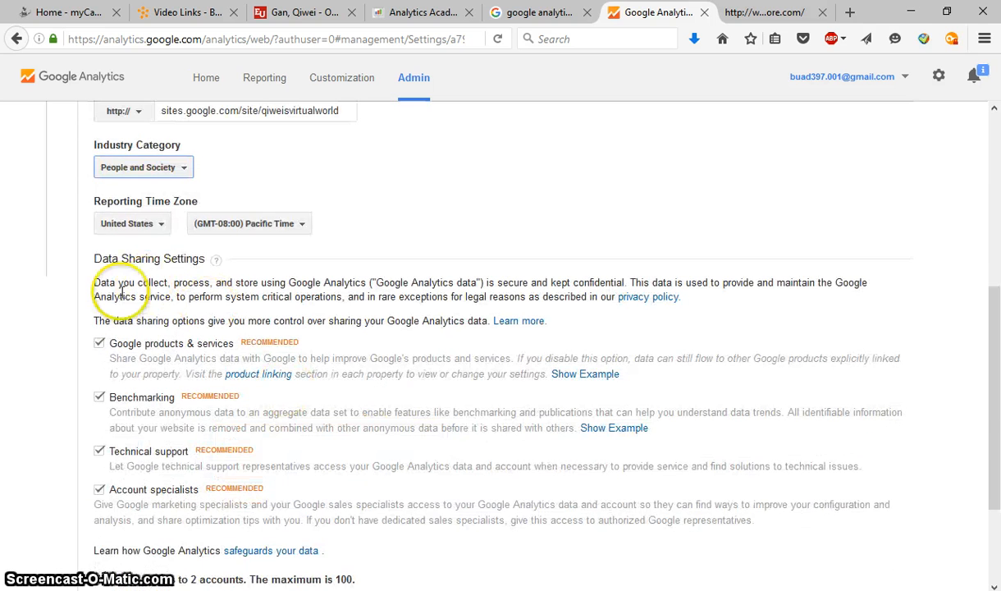
scroll(238, 320, "down", 3)
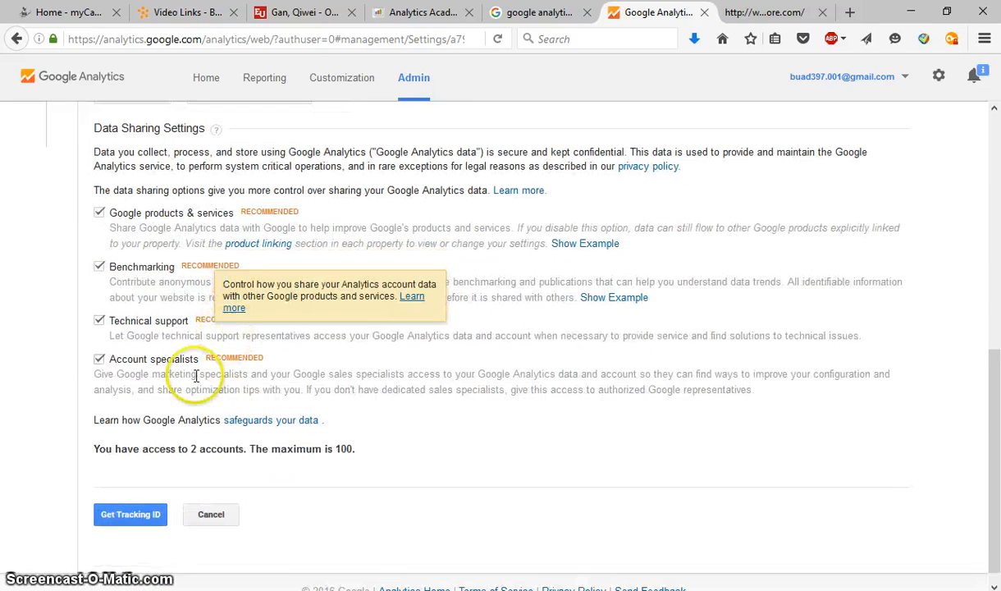
left_click(133, 499)
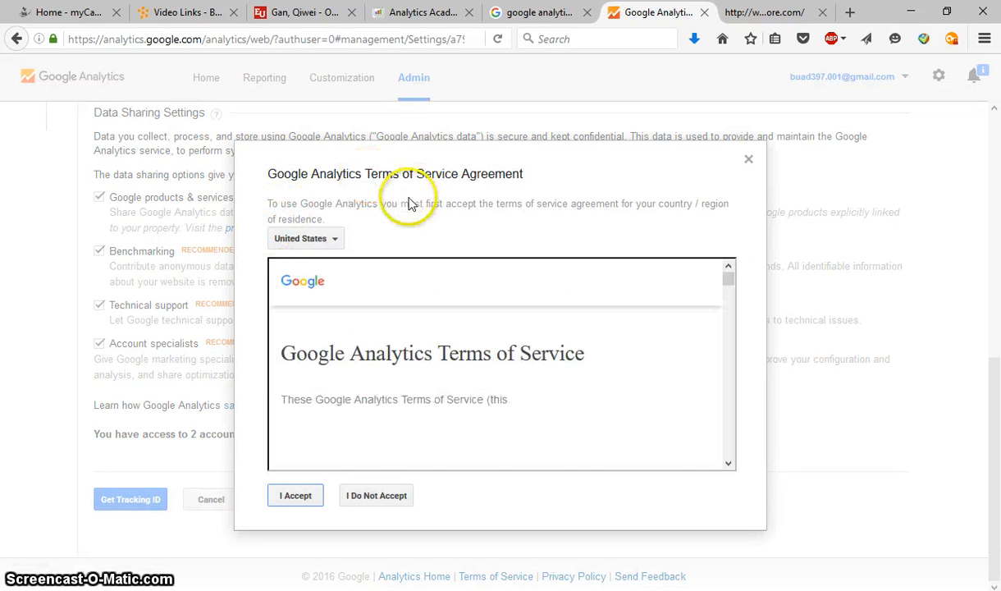
left_click(727, 281)
left_click_drag(727, 281, 715, 472)
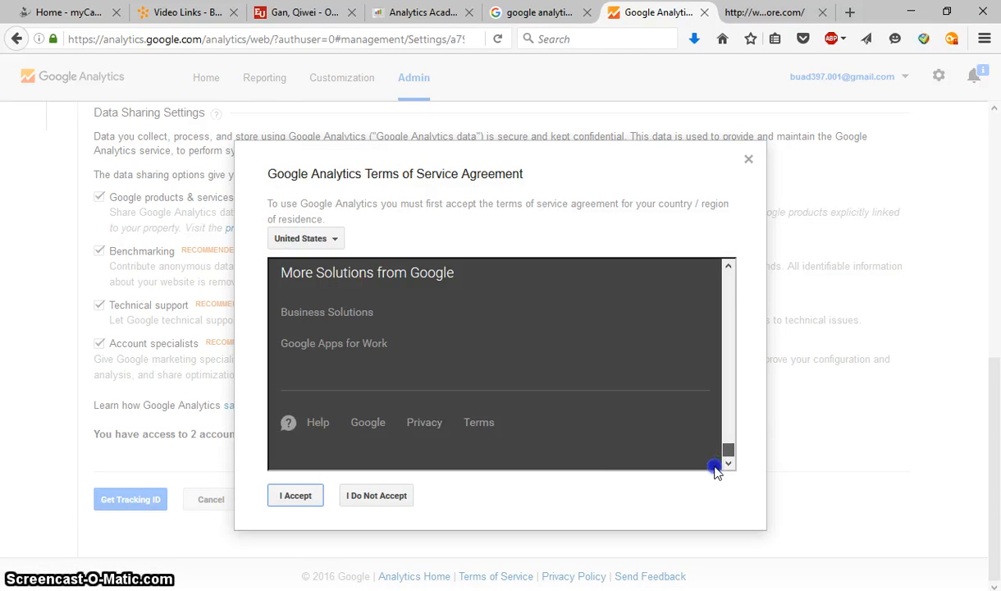
left_click(305, 497)
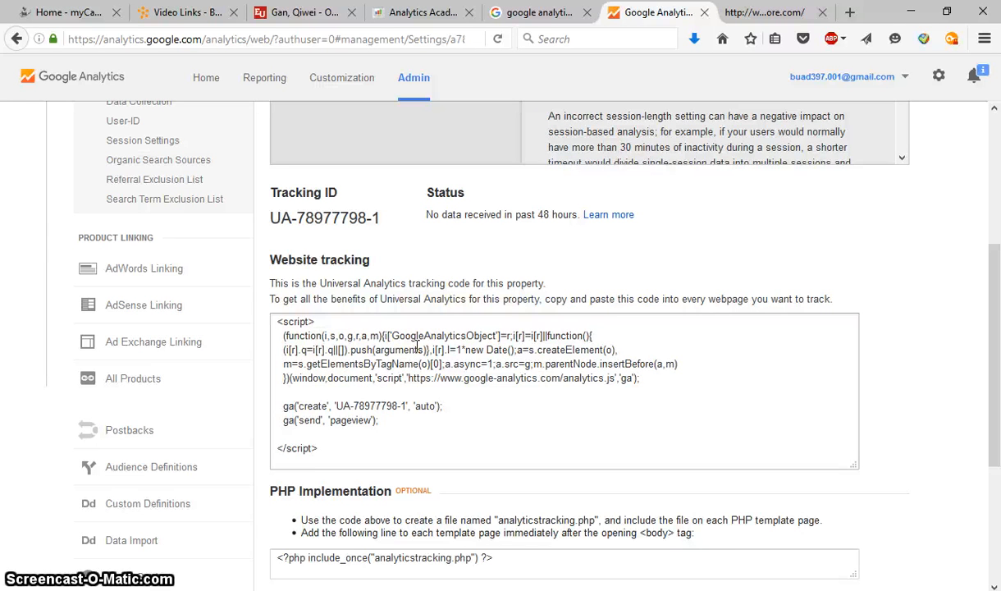
- Review the new property's tracking information, go to the Analytics home page, and expand the My personal website account
left_click(668, 347)
scroll(667, 347, "up", 6)
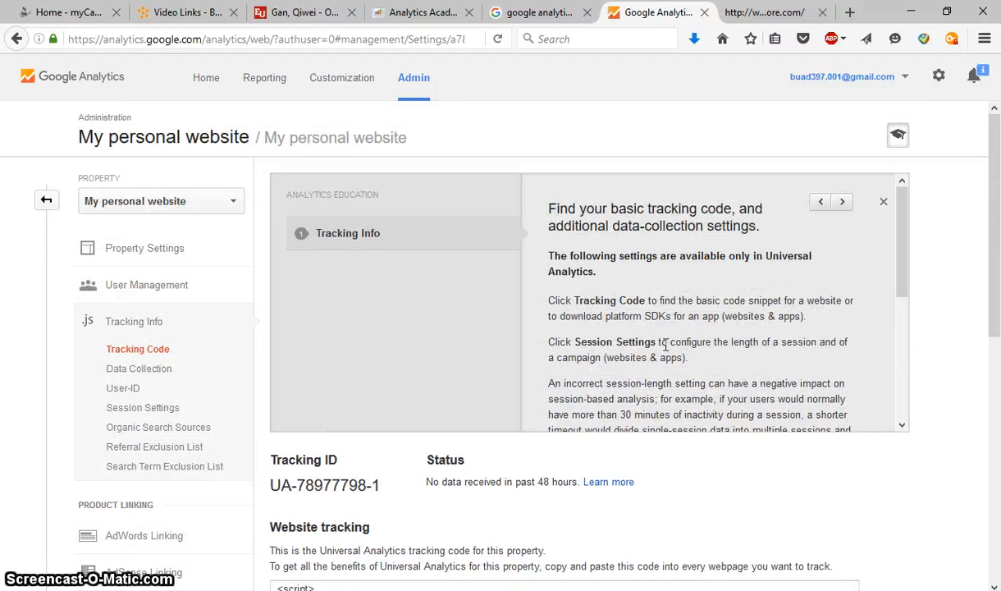
left_click(543, 329)
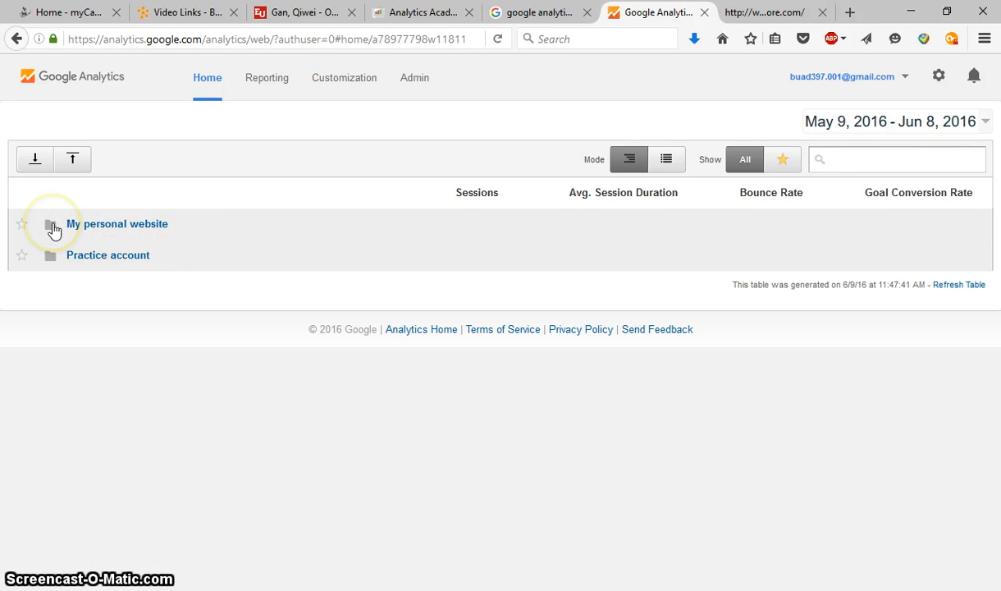
left_click(51, 225)
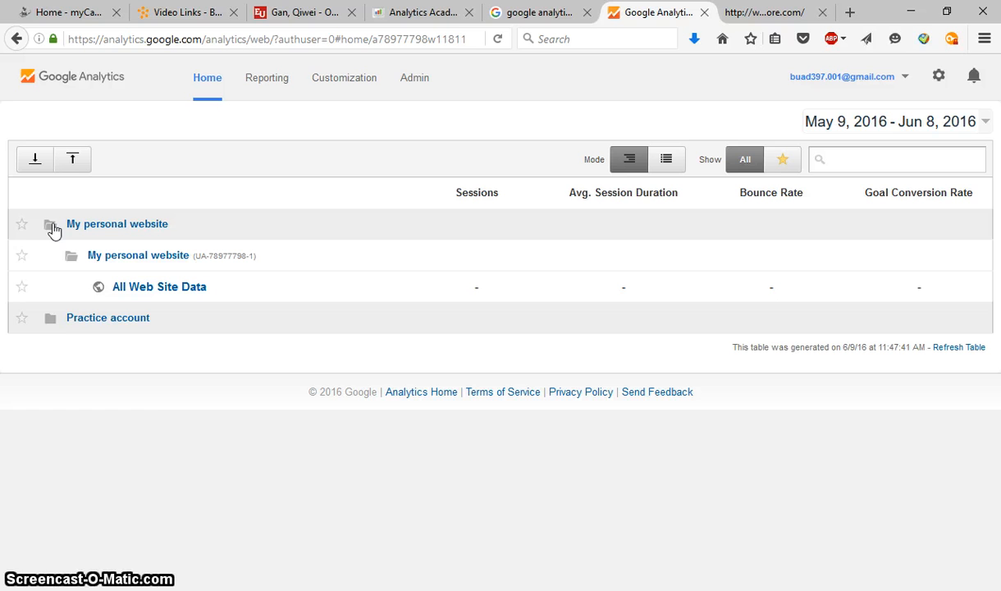
- Expand the Practice account to view its My outdoor store property and web site data entry
left_click(50, 318)
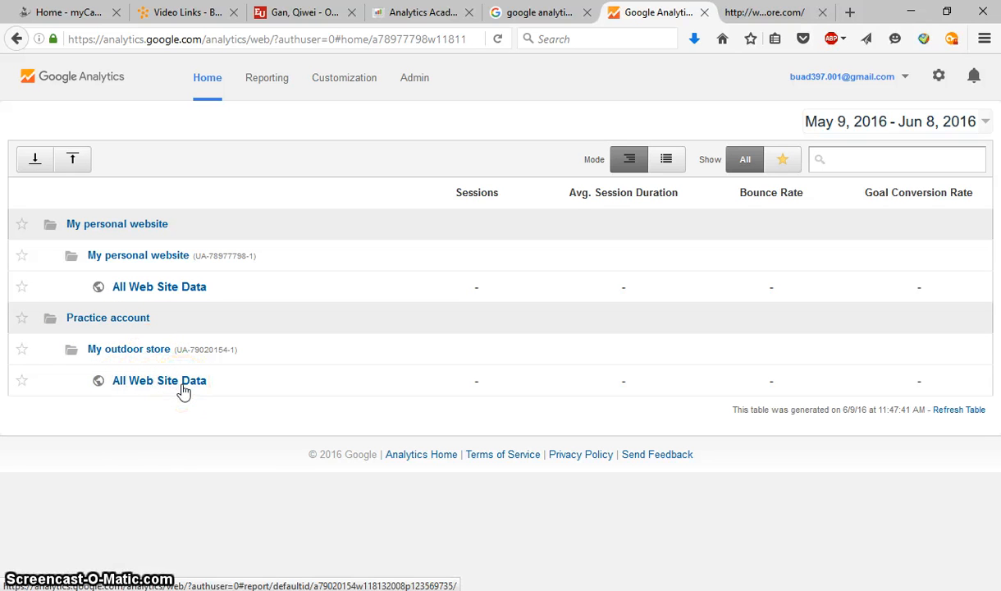
left_click(328, 481)
left_click(345, 447)
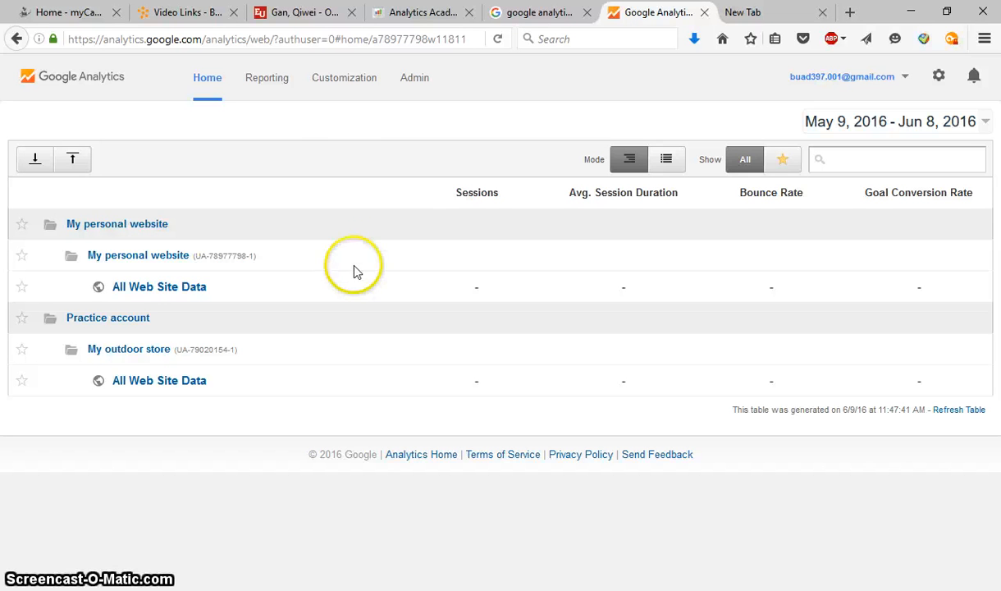
- Open the tracking code page in the administration settings of the My personal website property and review its tracking ID and script
left_click(414, 79)
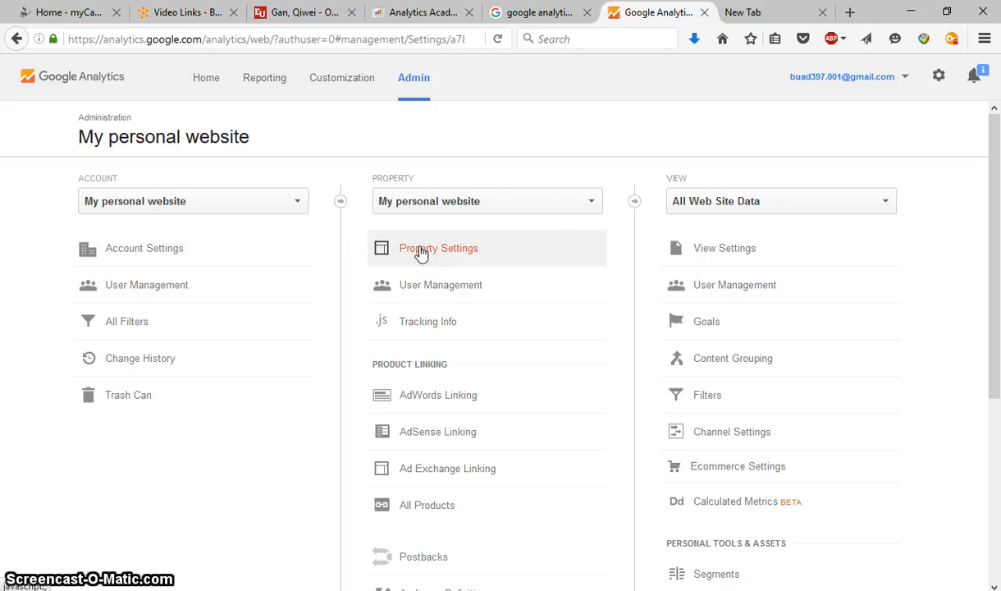
left_click(423, 329)
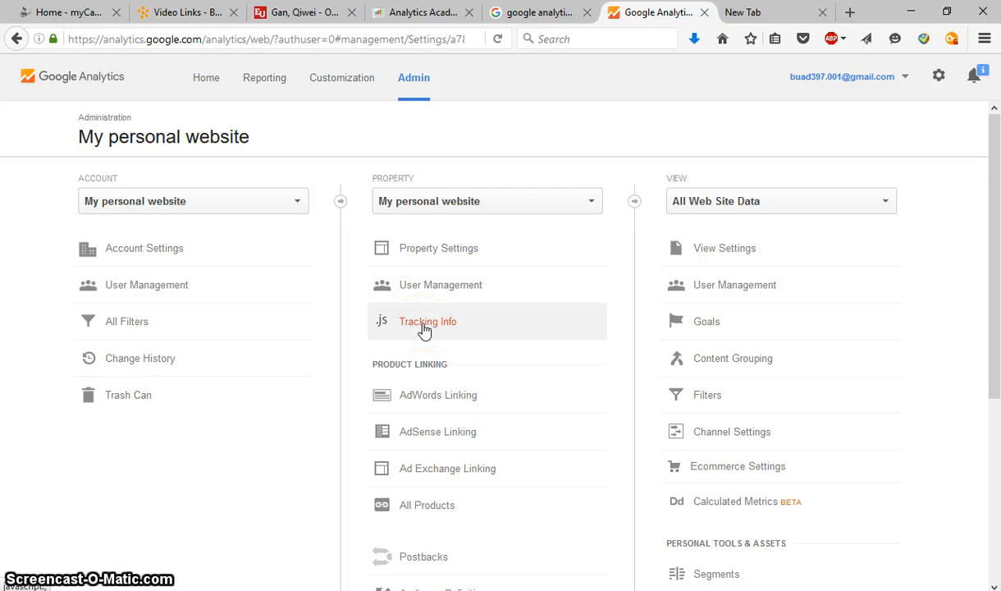
left_click(424, 328)
left_click(430, 353)
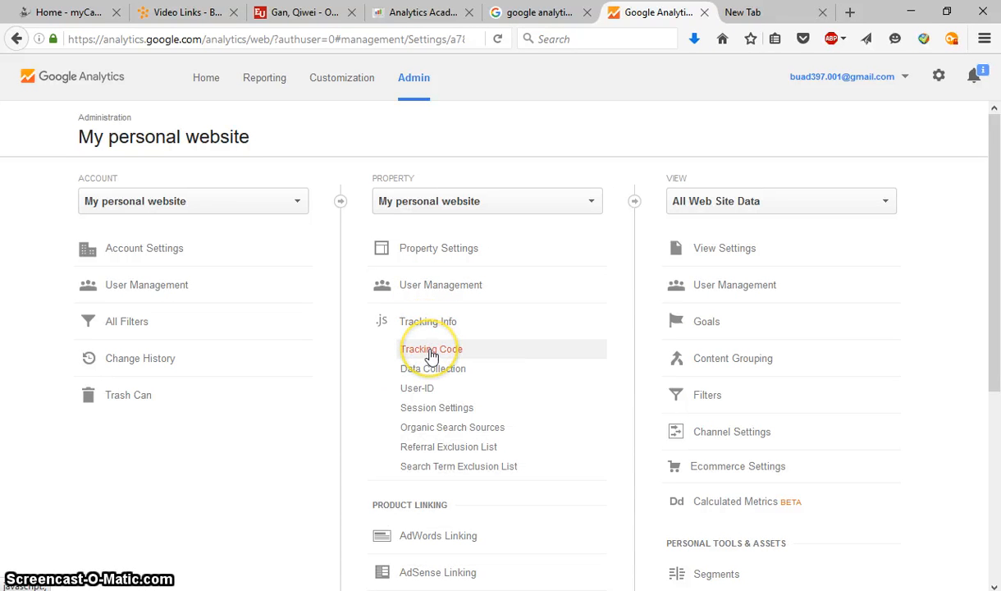
left_click(430, 353)
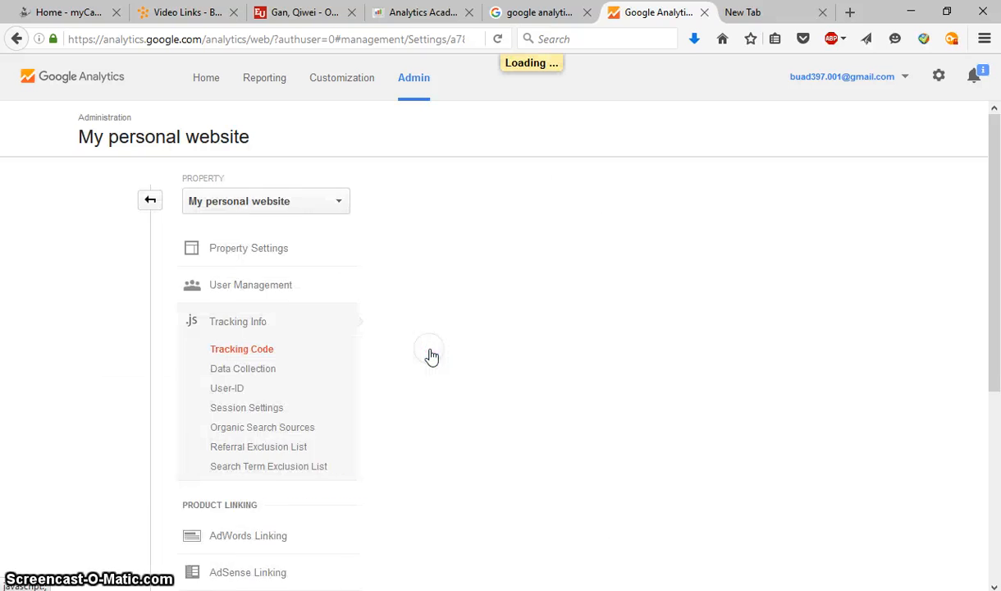
scroll(418, 361, "down", 3)
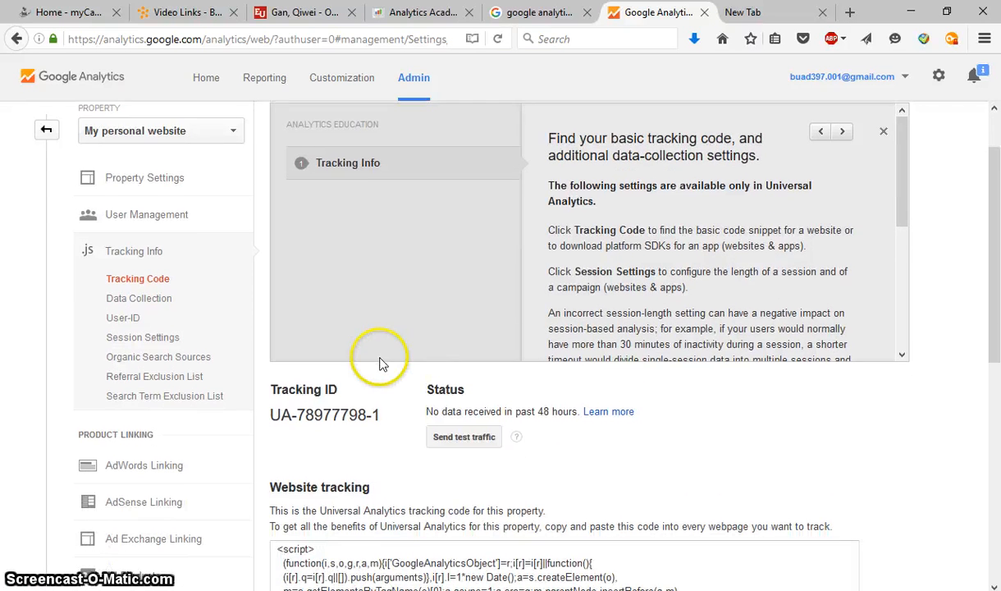
scroll(383, 379, "down", 2)
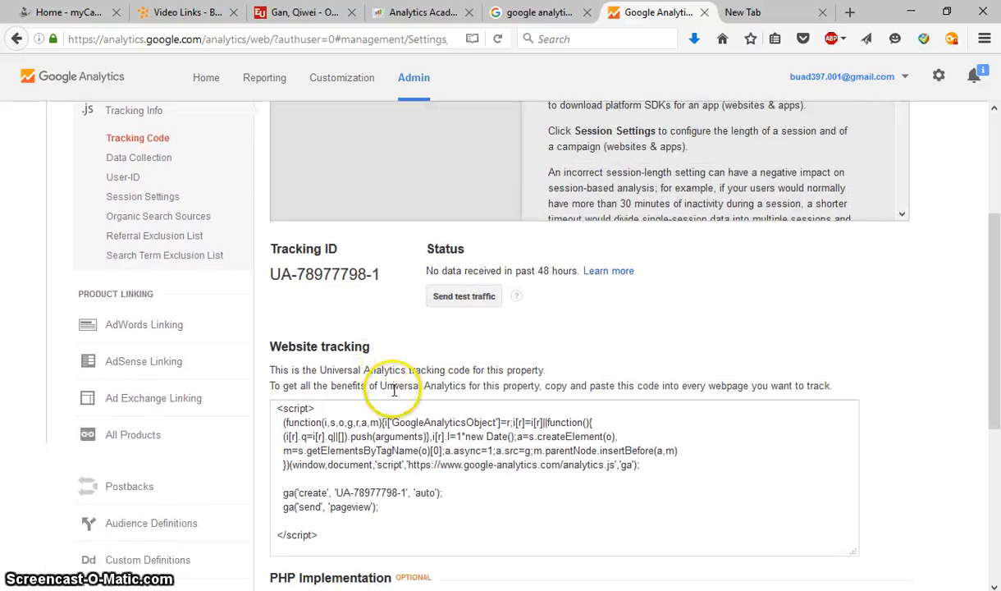
left_click(335, 328)
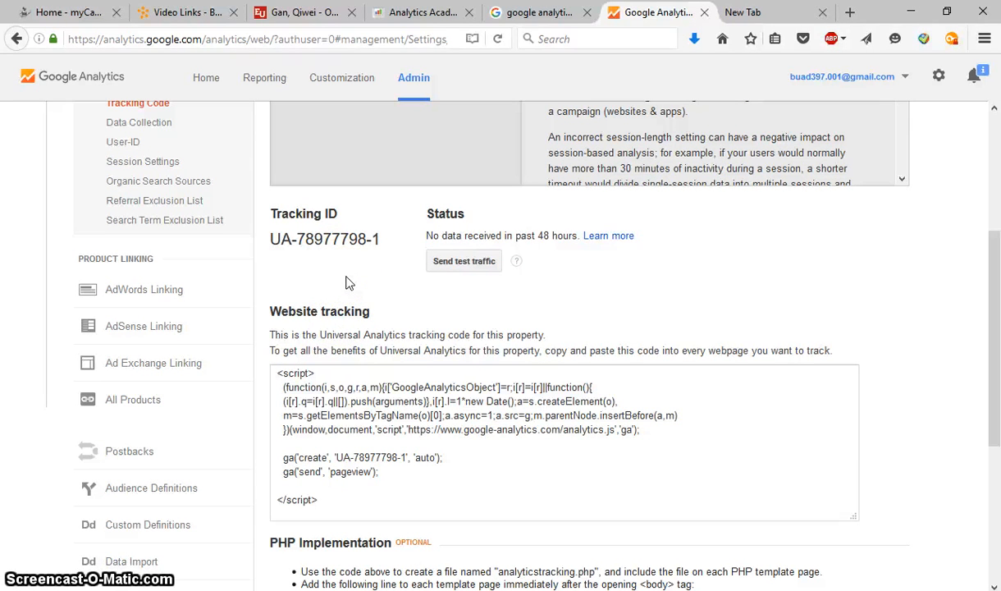
scroll(346, 283, "down", 1)
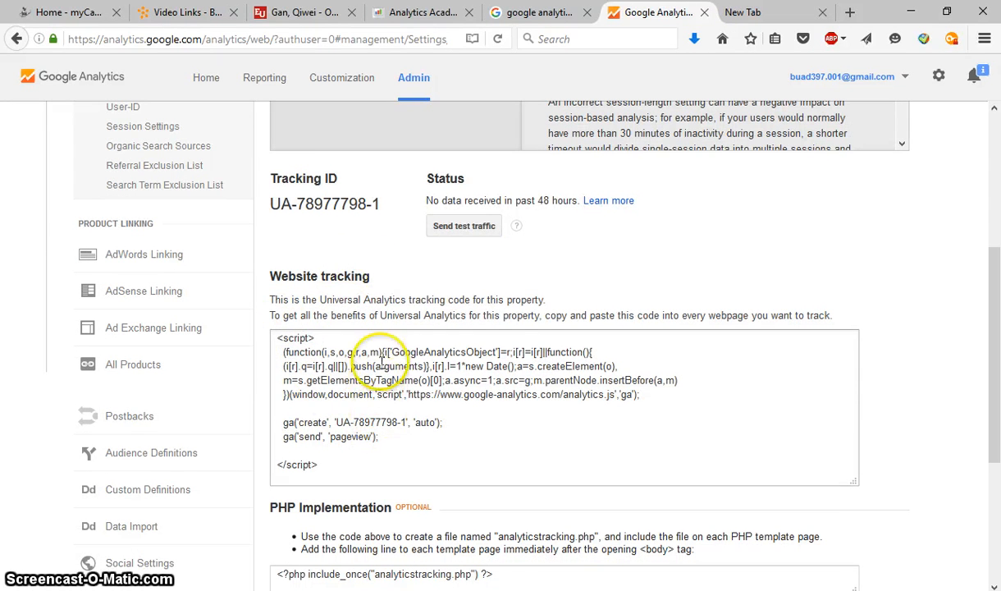
- Copy the tracking ID of the My personal website property
left_click(272, 204)
left_click_drag(271, 203, 385, 208)
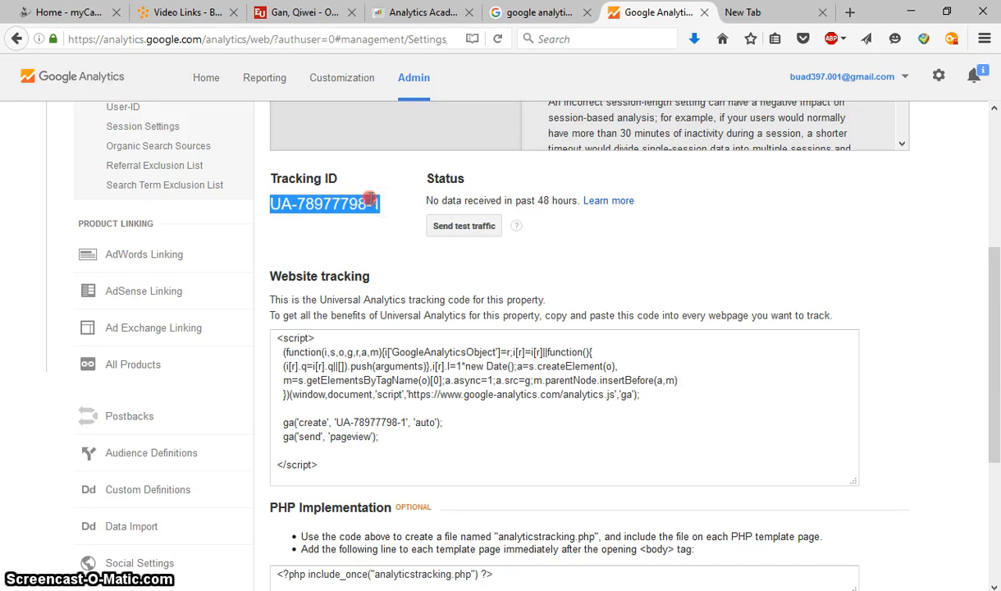
right_click(370, 200)
left_click(387, 212)
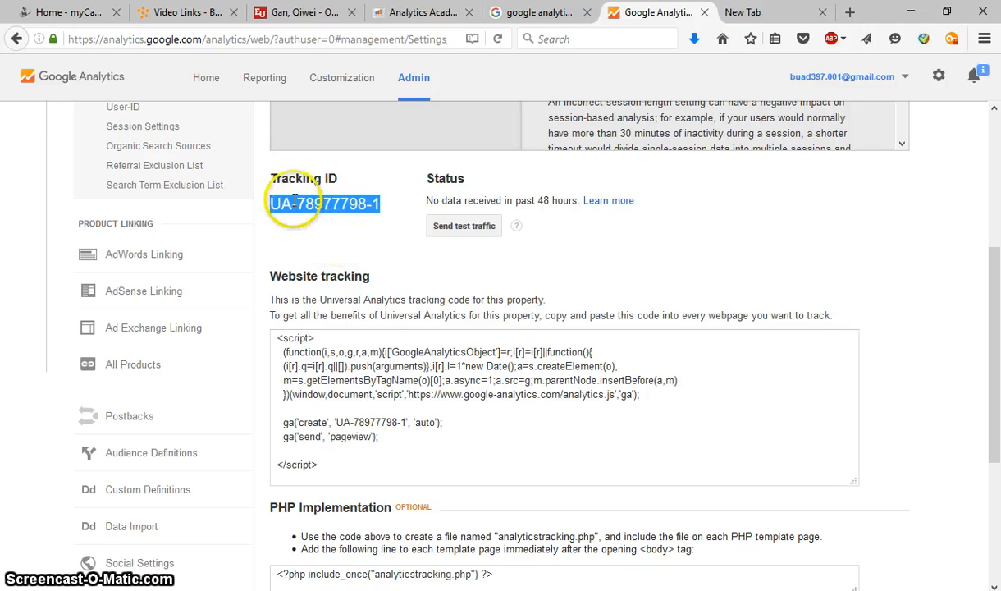
left_click(388, 202)
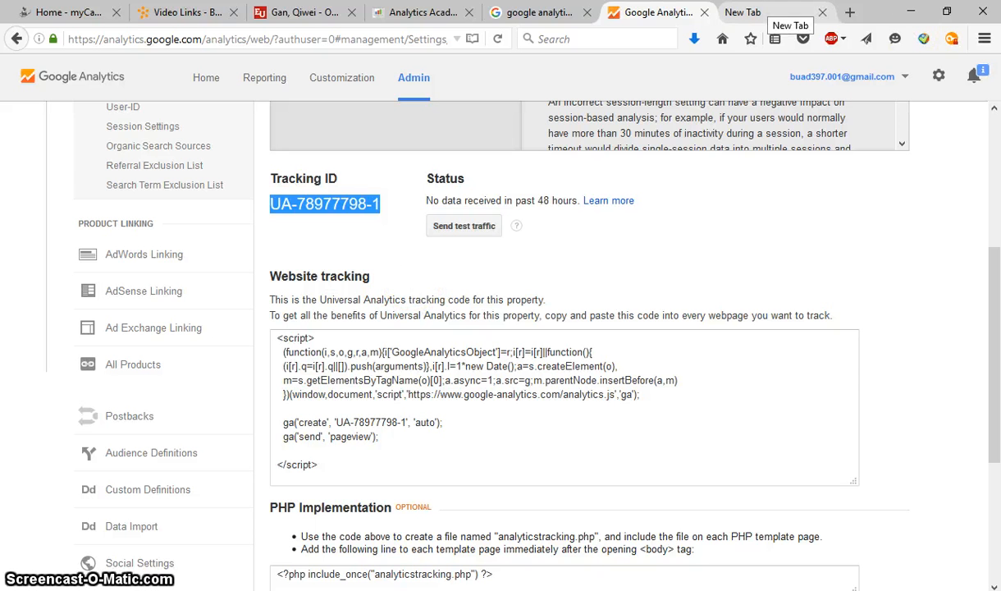
- Switch to the empty browser tab and open Google Sites at sites.google.com
left_click(761, 28)
left_click(760, 15)
left_click(420, 36)
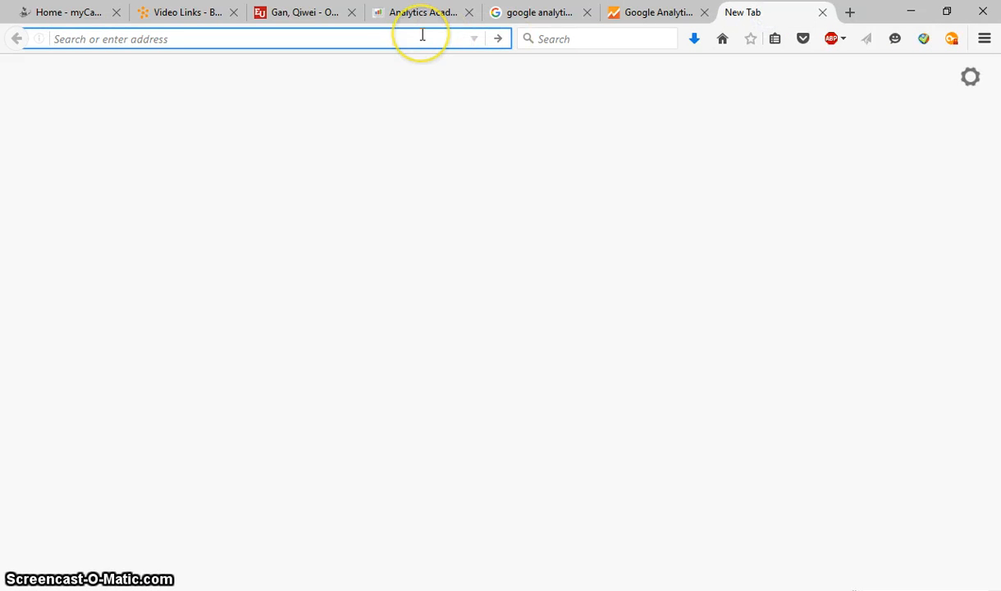
type("sites")
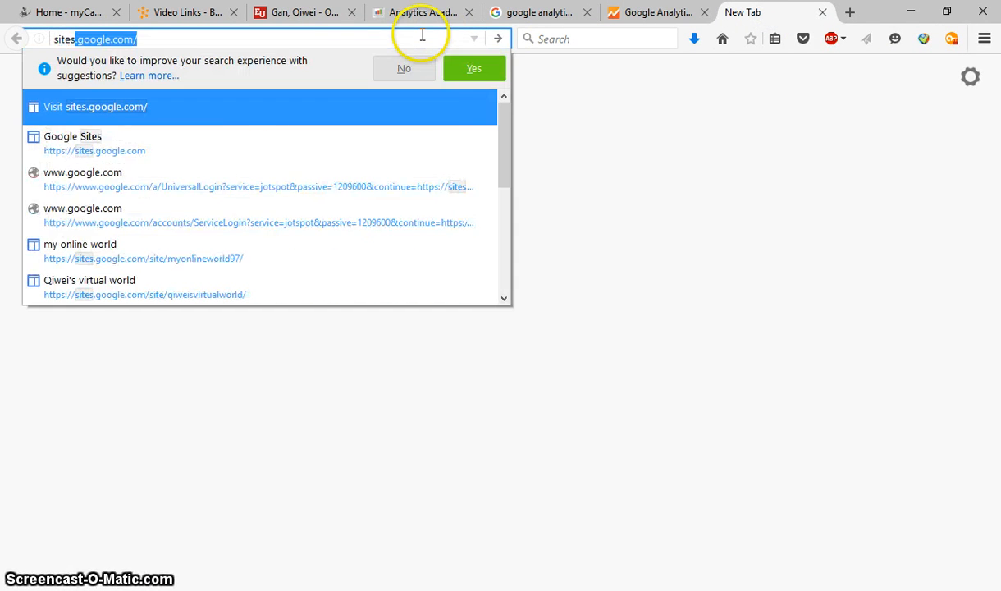
type(".google.com")
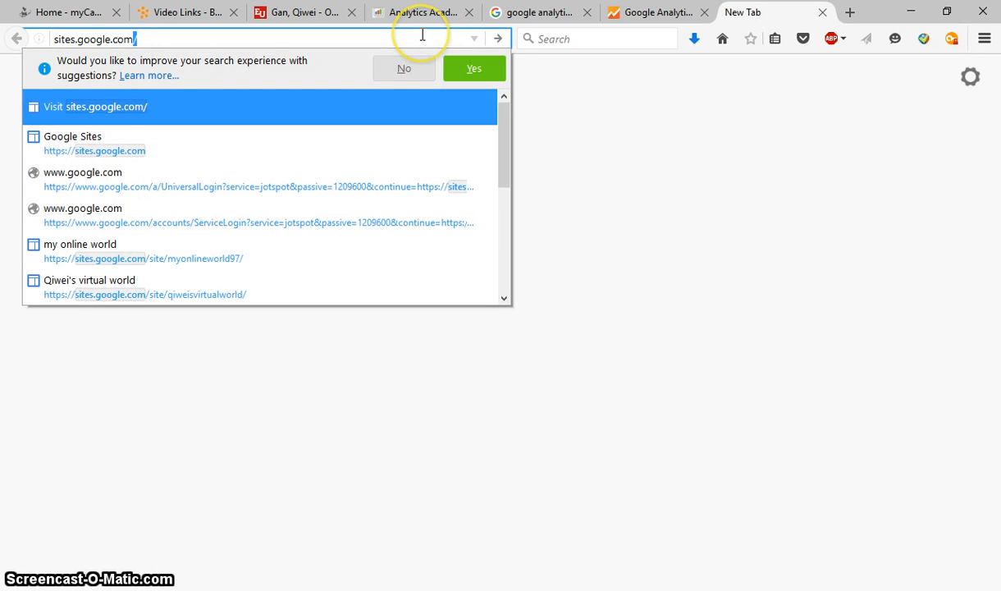
key("Return")
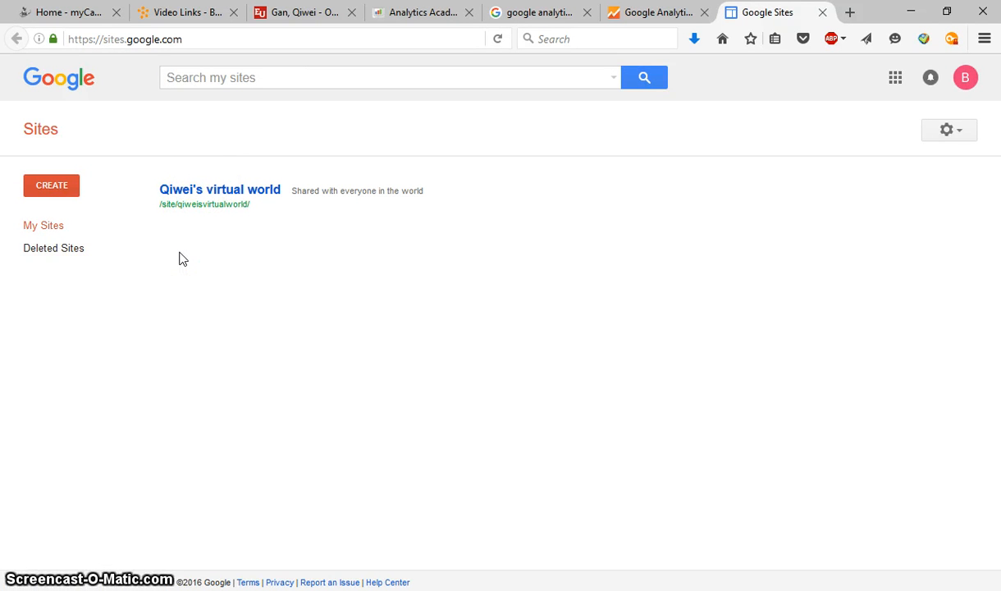
- Open the listed personal site and go to its Manage site settings
left_click(211, 193)
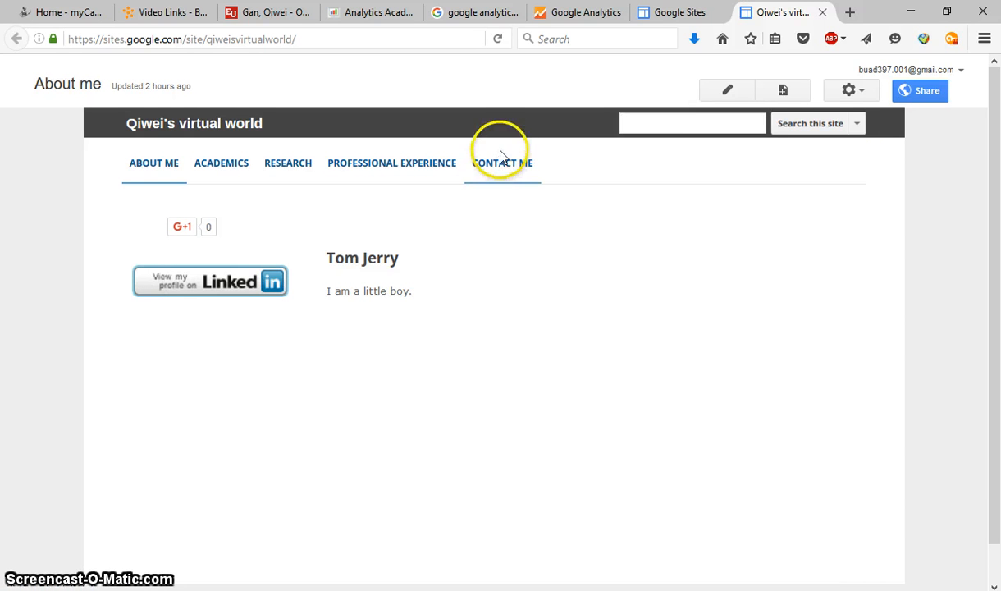
left_click(861, 93)
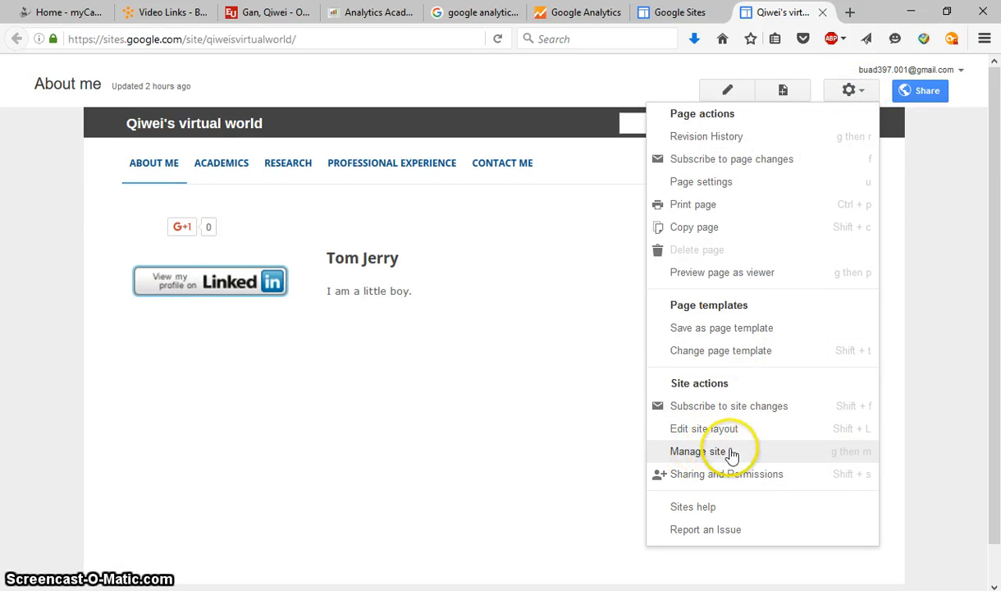
left_click(736, 454)
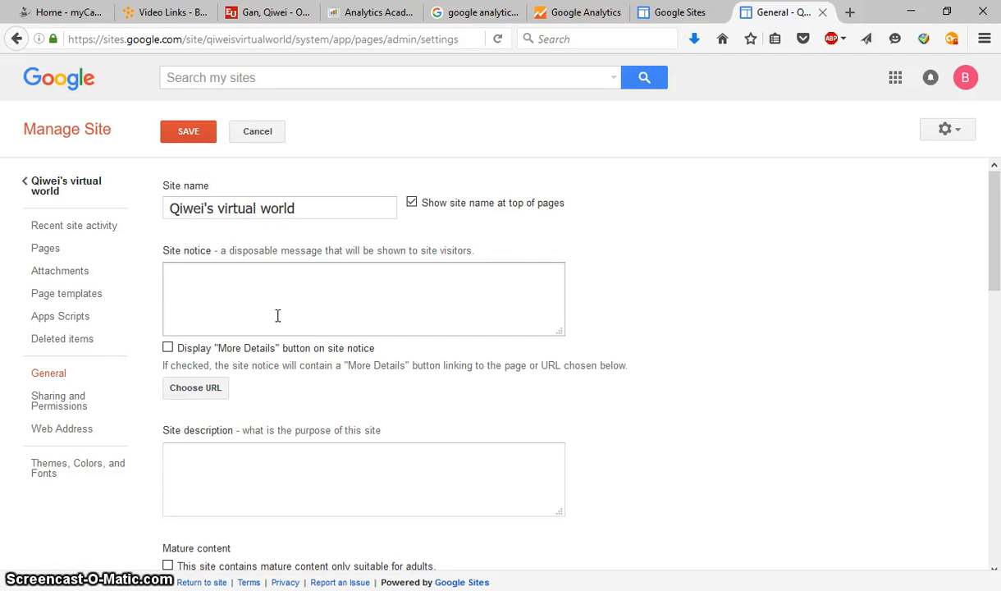
- Enable Universal Analytics in the site's Statistics settings, with the My personal website tracking ID as the Analytics Web Property ID
scroll(277, 315, "down", 2)
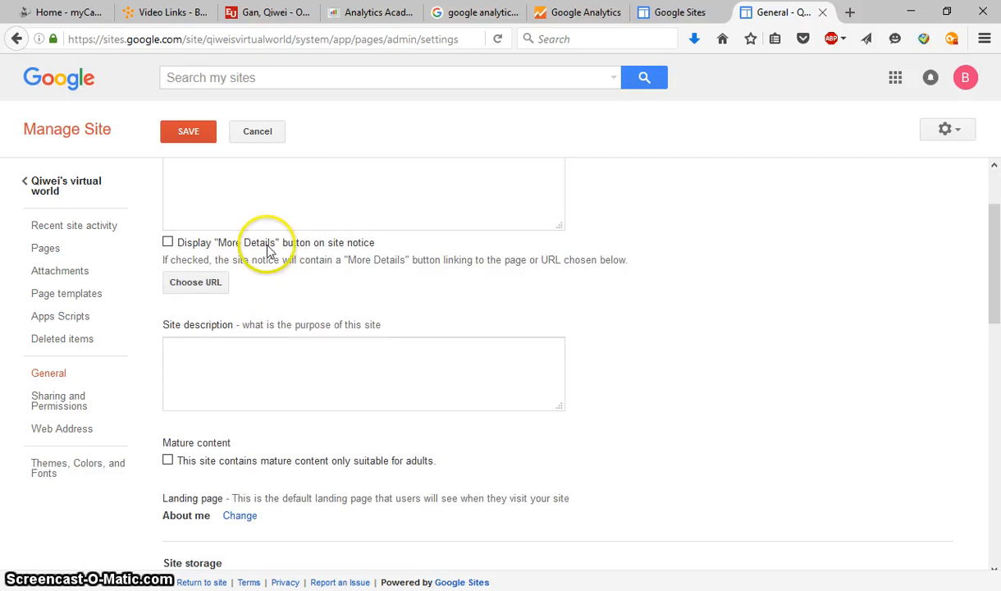
scroll(266, 238, "down", 3)
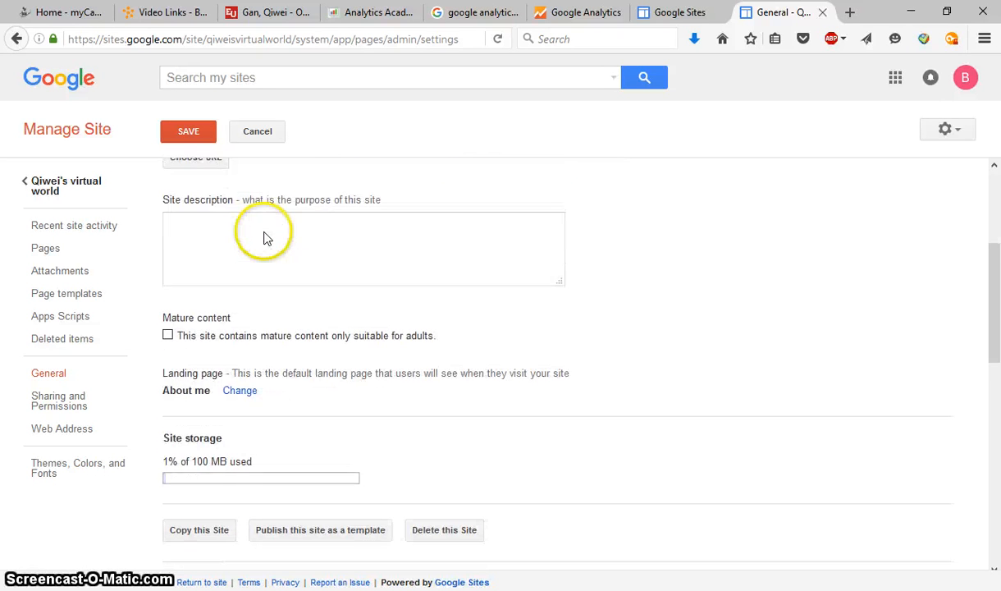
scroll(263, 232, "down", 2)
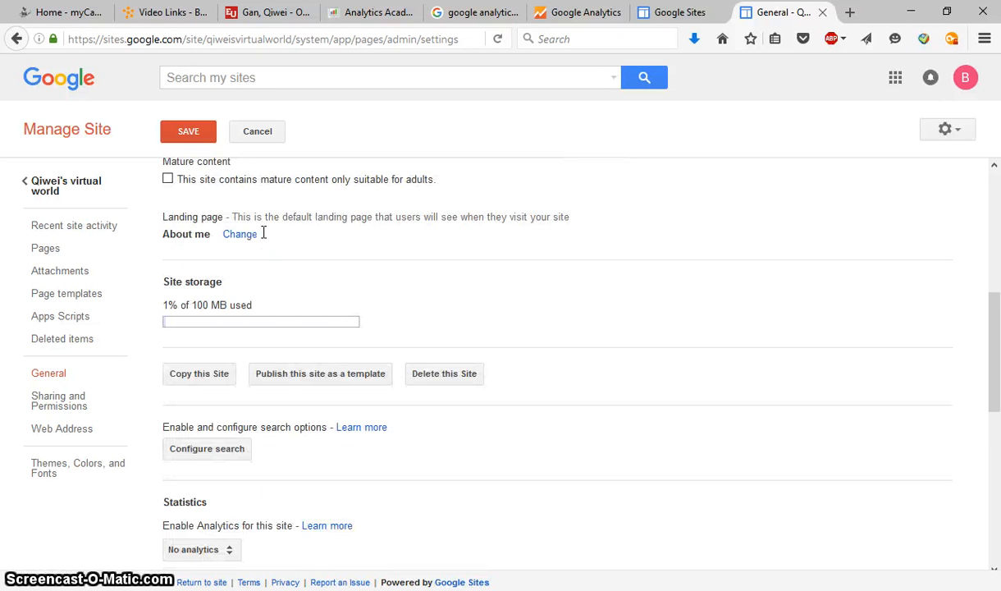
scroll(264, 237, "down", 4)
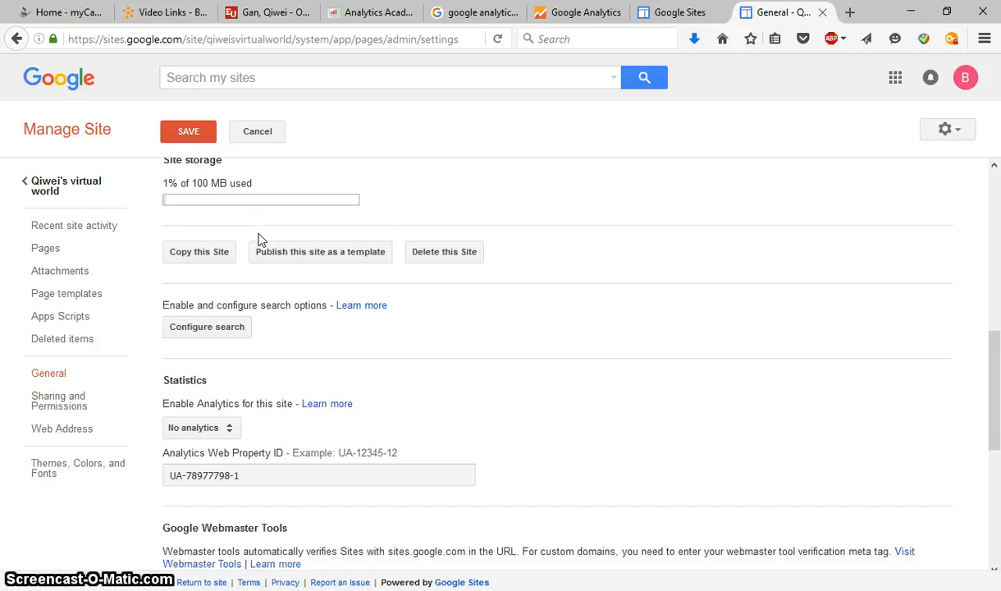
scroll(260, 238, "down", 1)
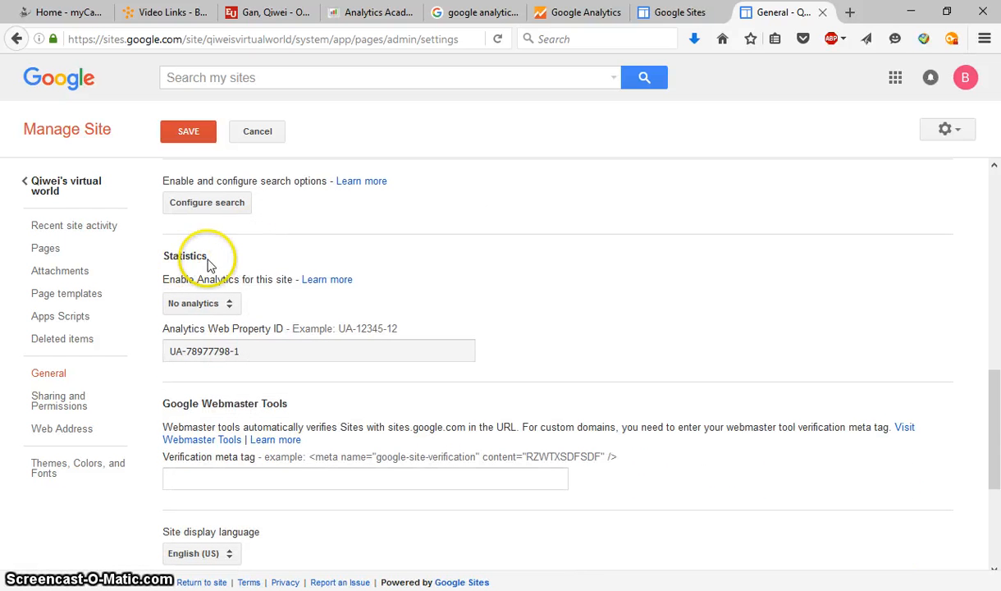
left_click(238, 303)
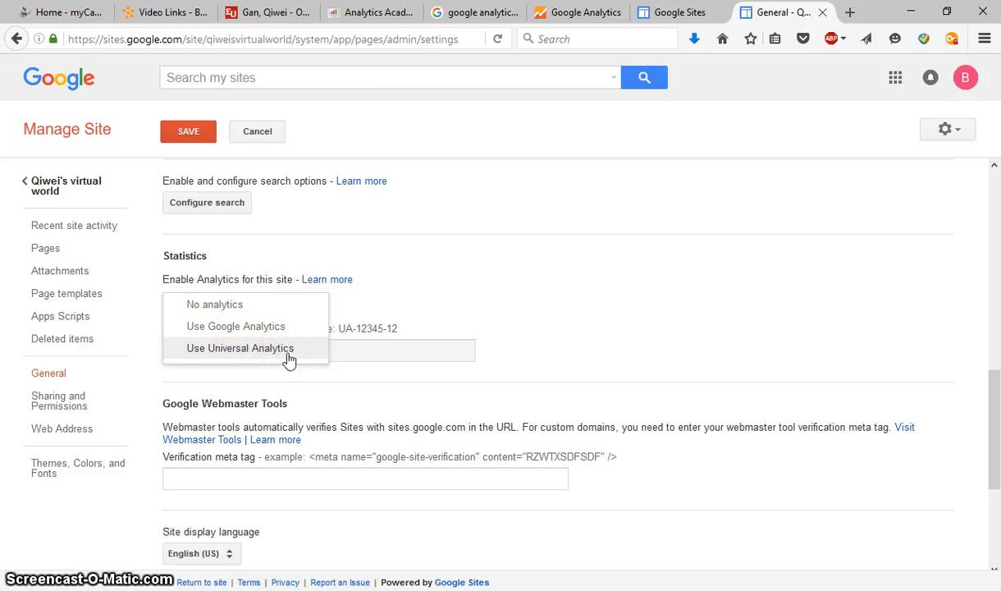
left_click(210, 351)
left_click_drag(278, 354, 134, 341)
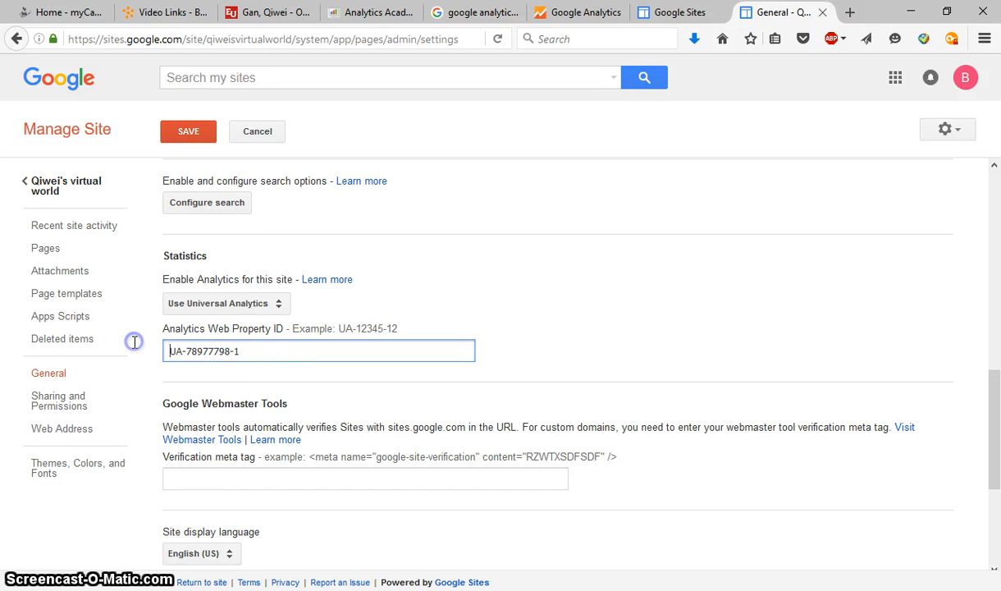
left_click(275, 354)
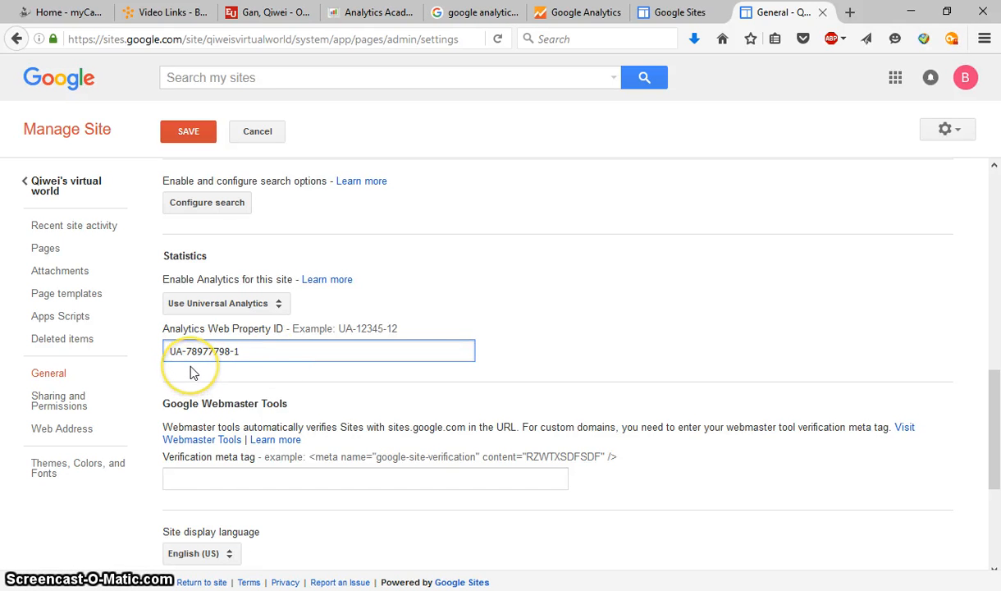
- Check the remaining general settings below Statistics and save the site's changes
scroll(189, 372, "down", 1)
scroll(190, 372, "down", 3)
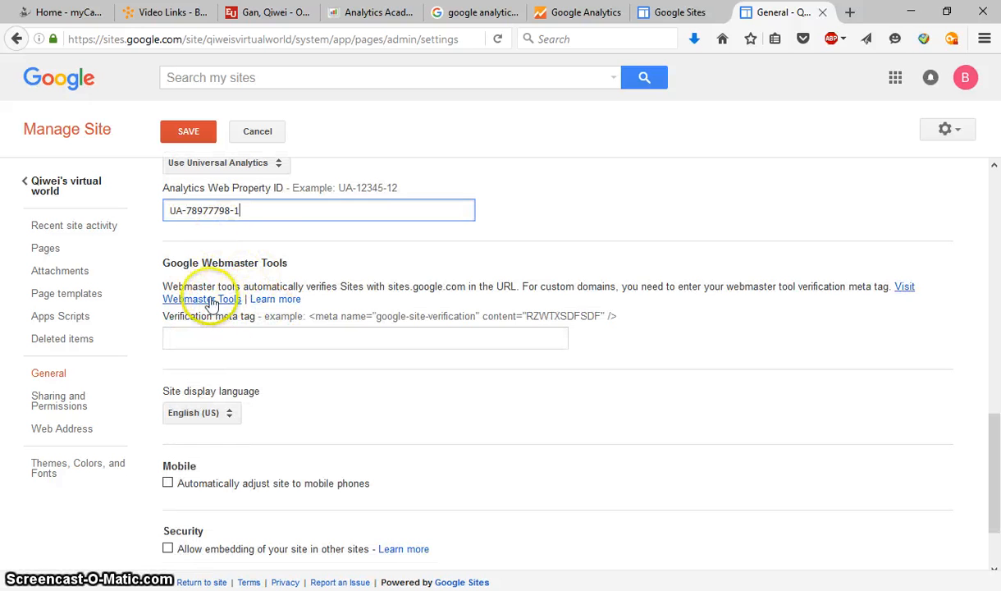
scroll(279, 315, "down", 3)
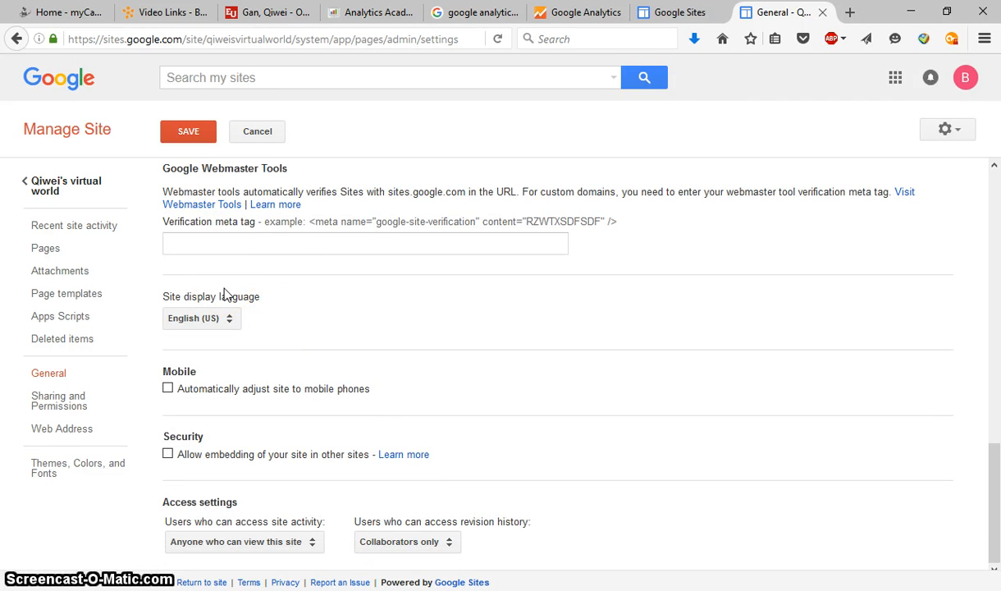
scroll(233, 297, "up", 3)
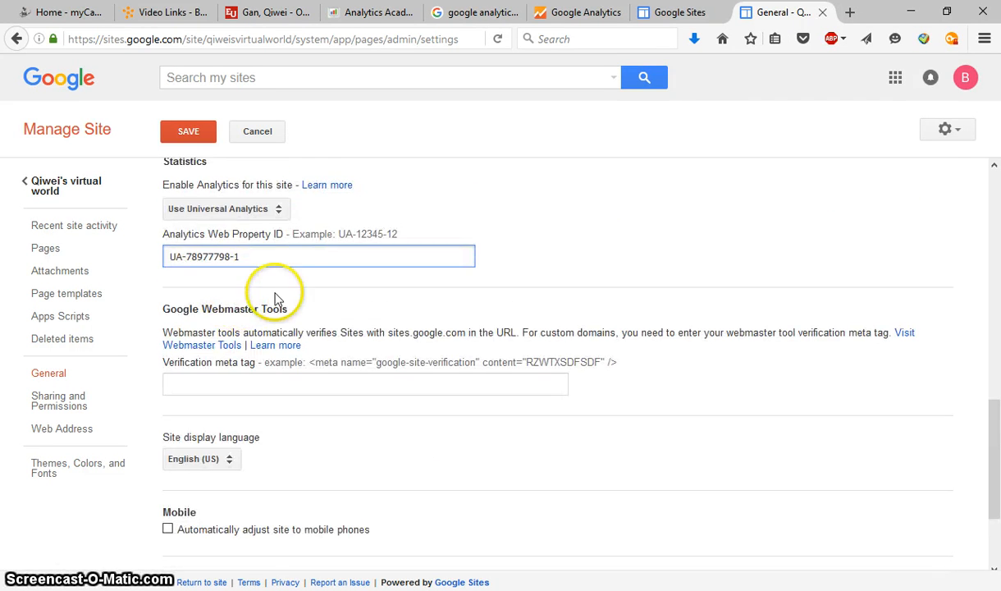
scroll(275, 297, "up", 1)
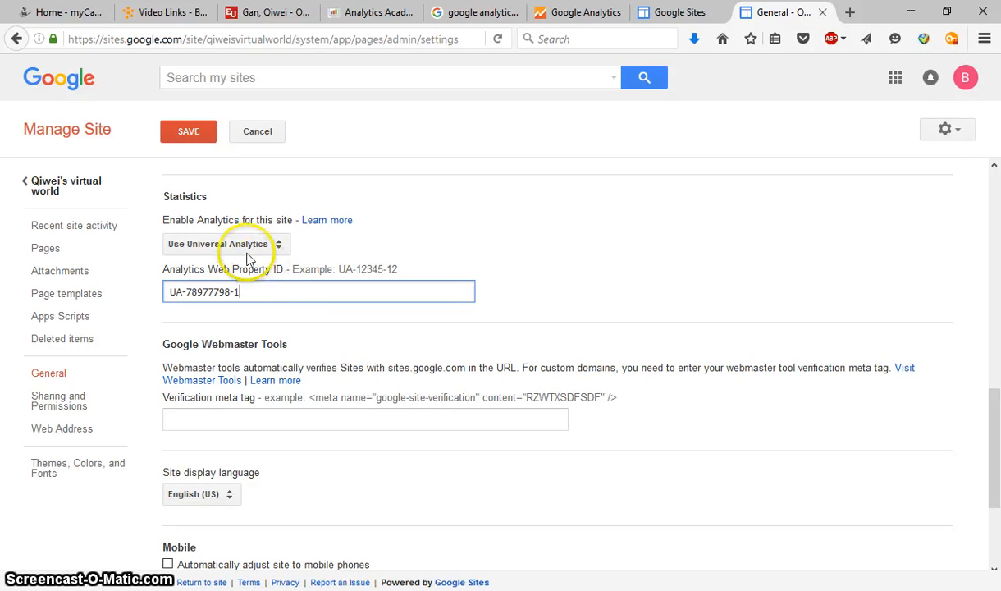
left_click(191, 134)
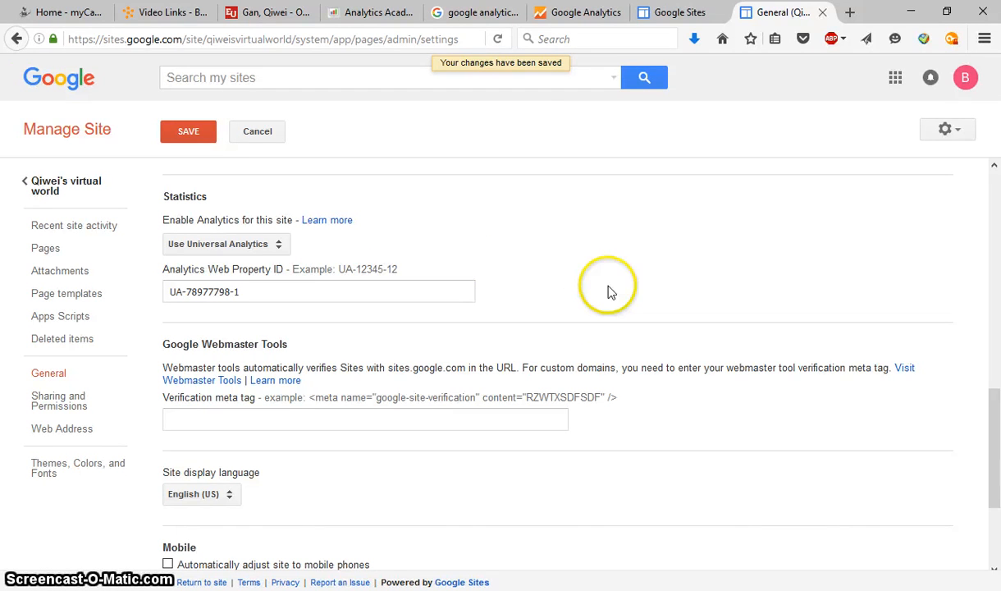
scroll(340, 430, "down", 1)
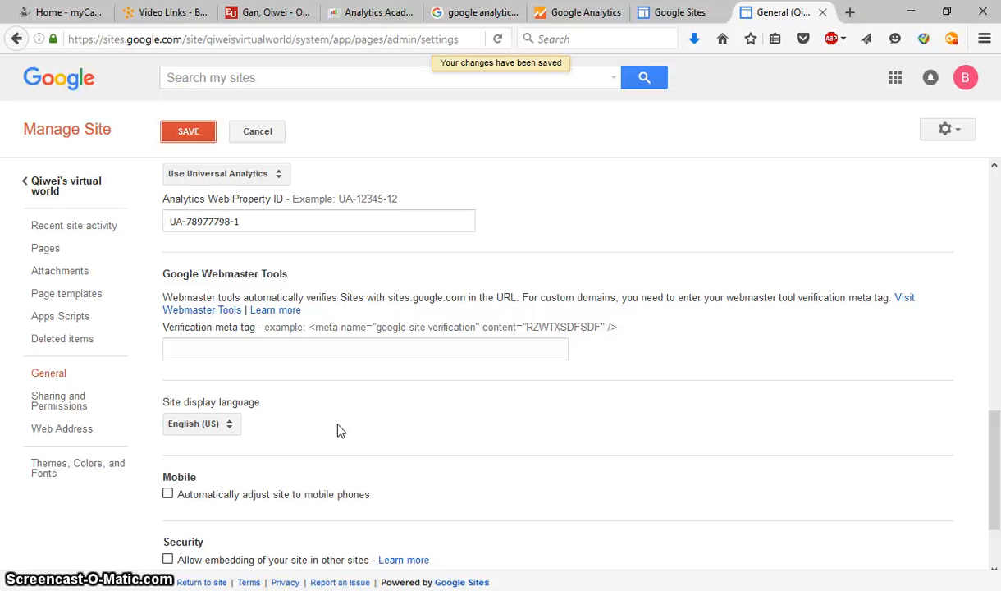
scroll(340, 430, "up", 6)
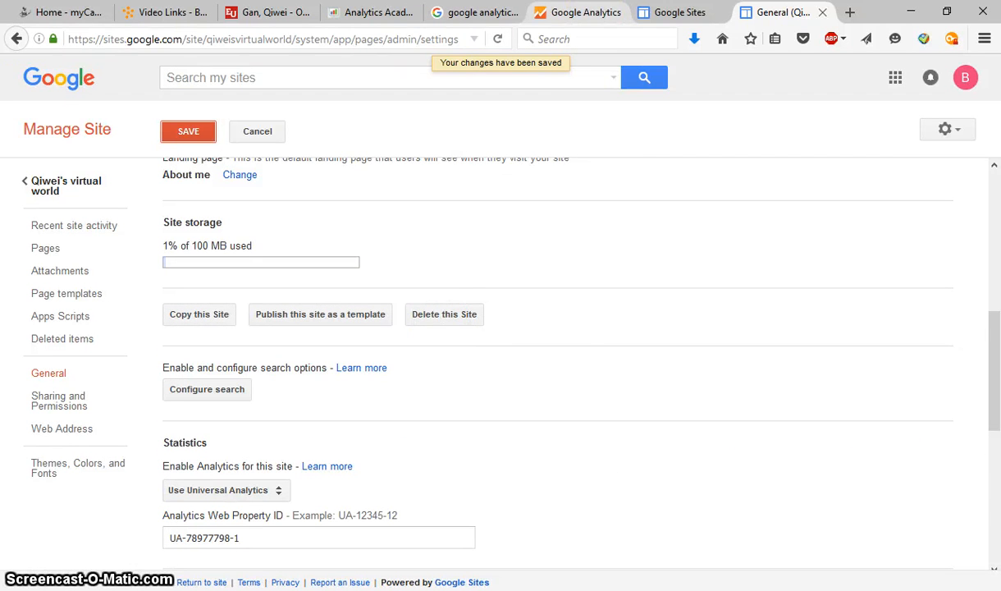
- Switch back to Google Analytics and copy the entire website tracking script for the personal website property
left_click(578, 12)
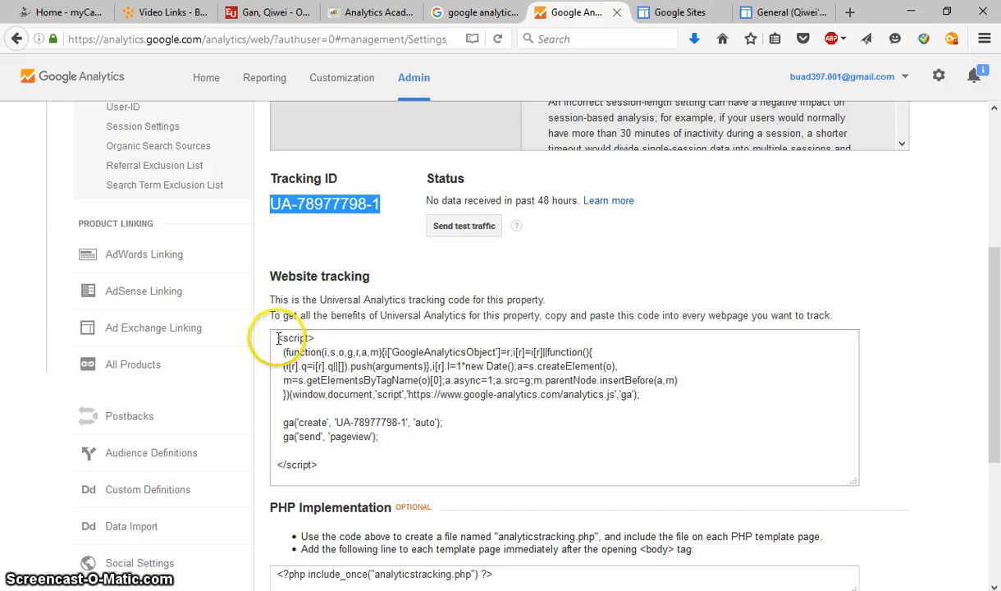
scroll(398, 369, "up", 1)
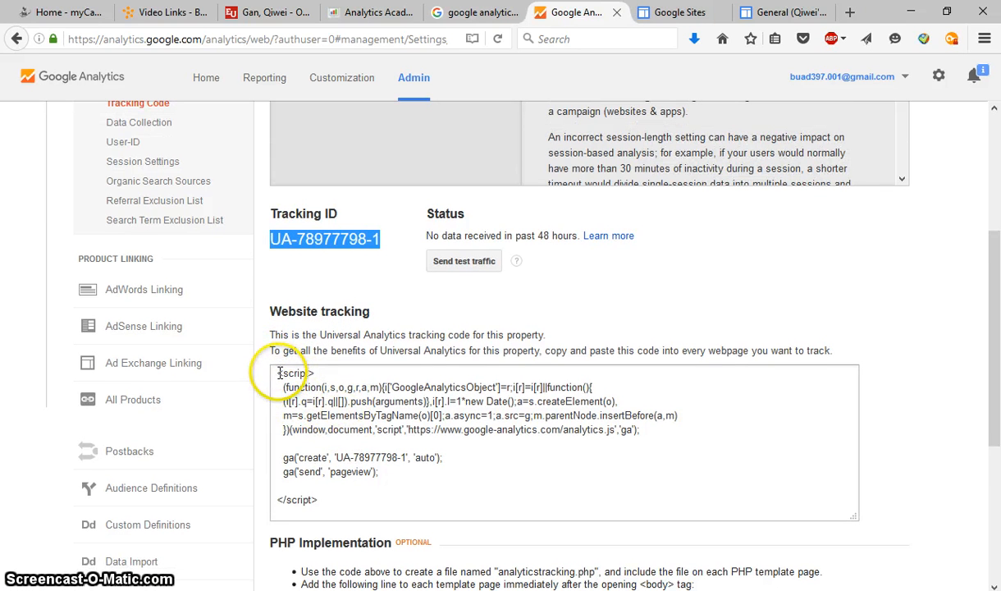
left_click_drag(279, 374, 322, 475)
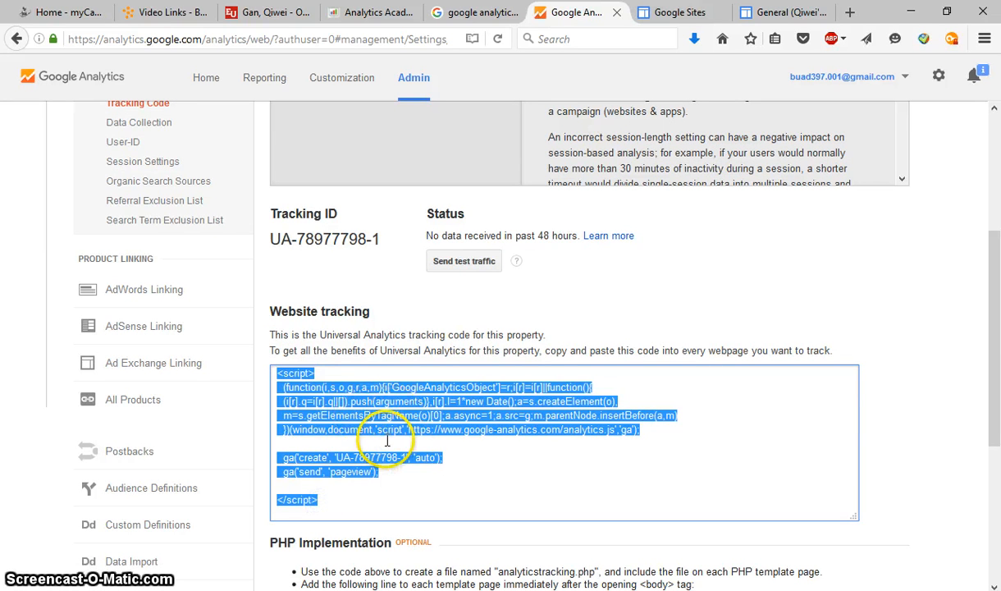
right_click(379, 416)
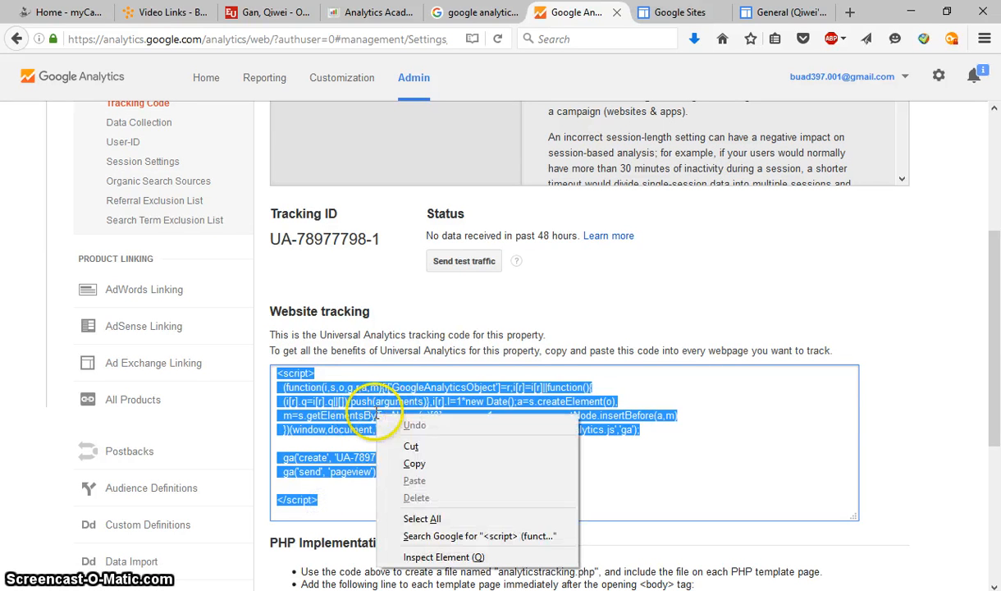
left_click(402, 465)
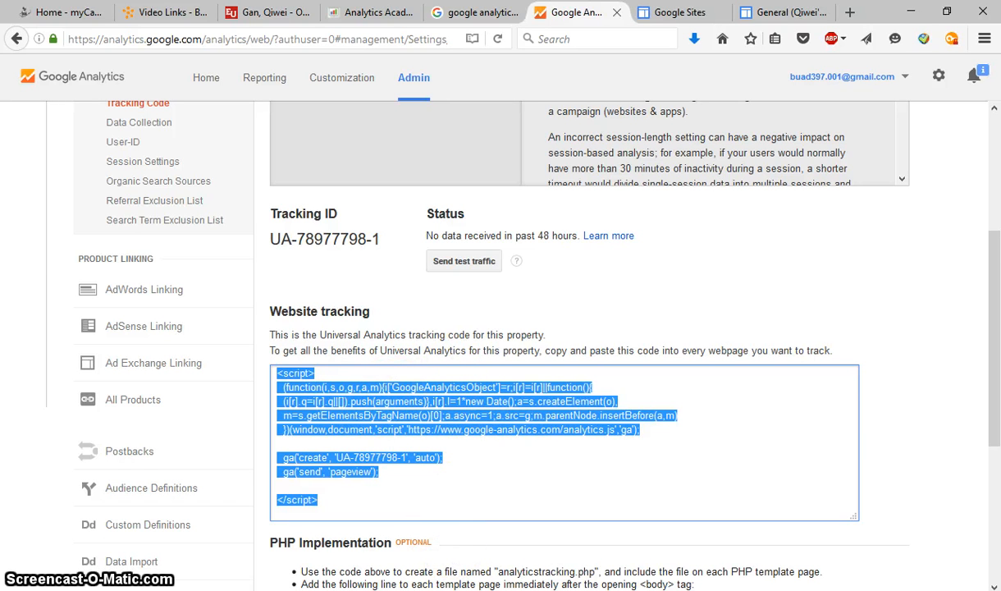
- Switch to EditPlus and paste the tracking script on the empty line just before the closing head tag
key("alt+Tab")
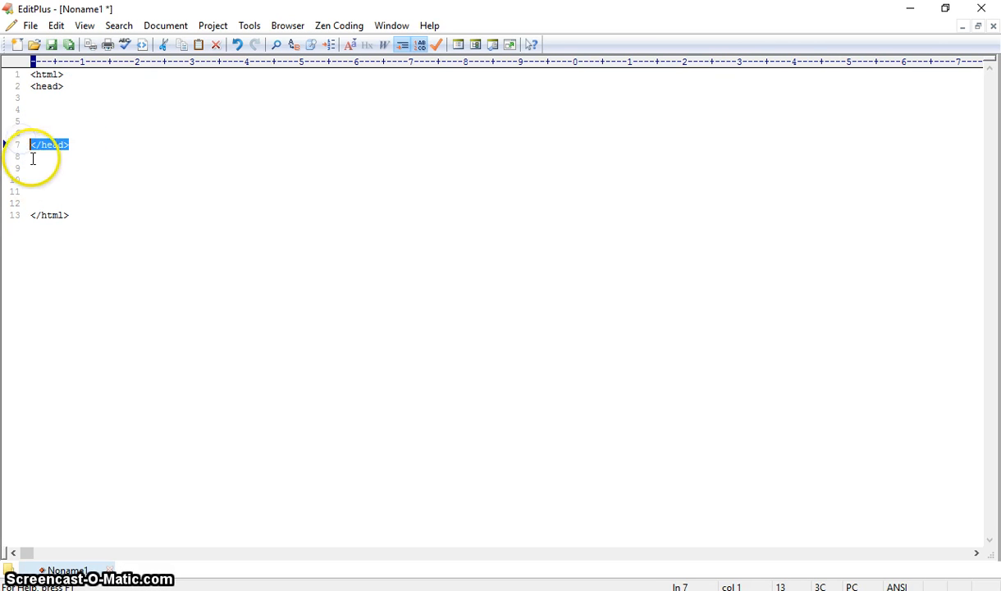
left_click(33, 134)
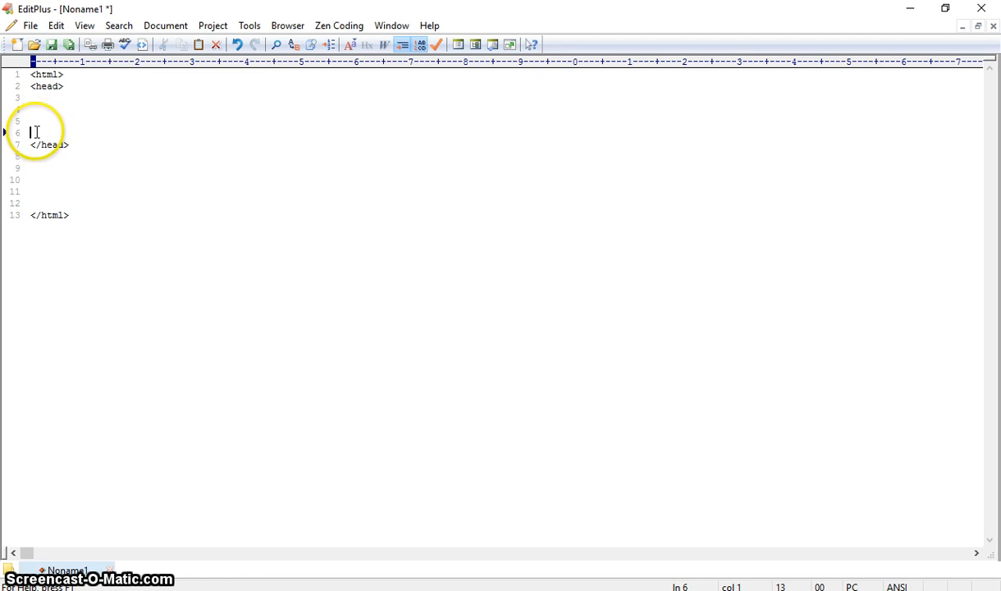
right_click(32, 133)
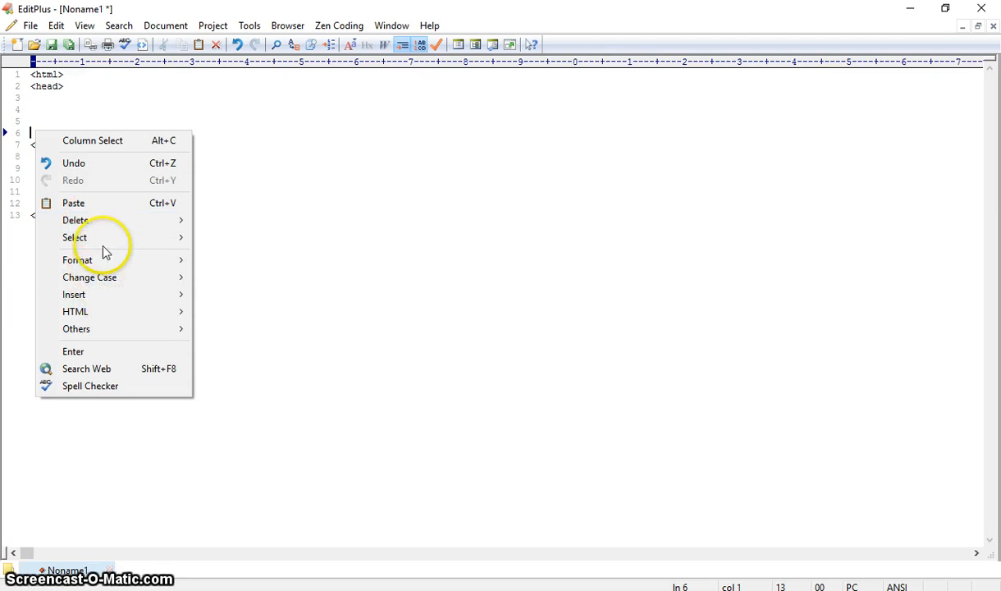
left_click(101, 204)
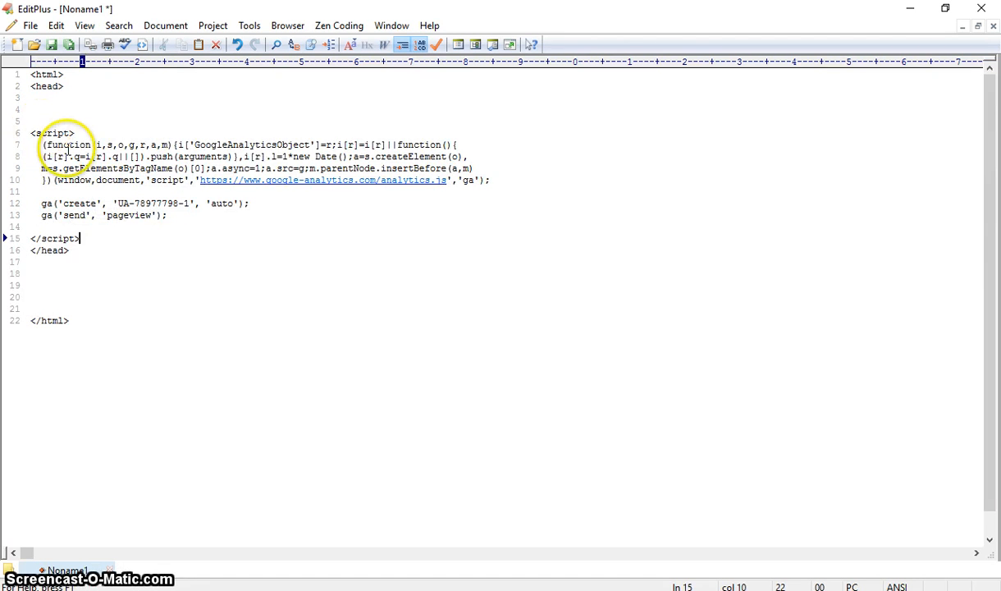